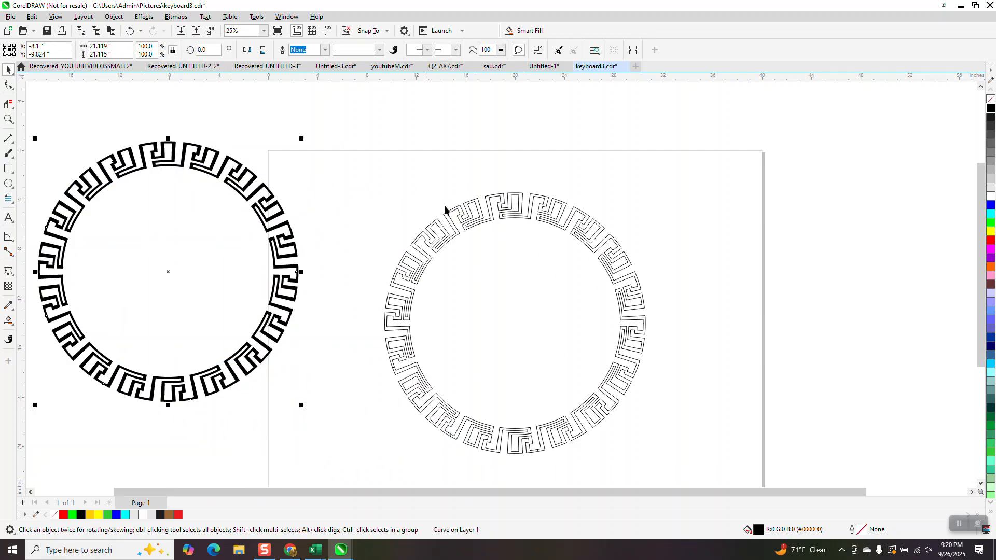
Replace the outlined key ring with two page-centred concentric circles, about 21.1 and 17 inches in diameter
left_click(477, 222)
key("Delete")
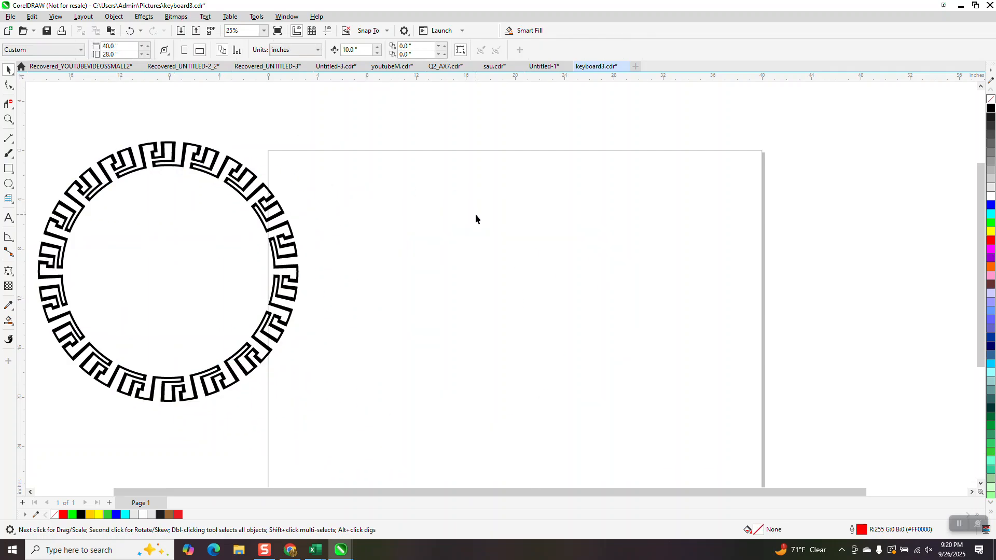
left_click(9, 185)
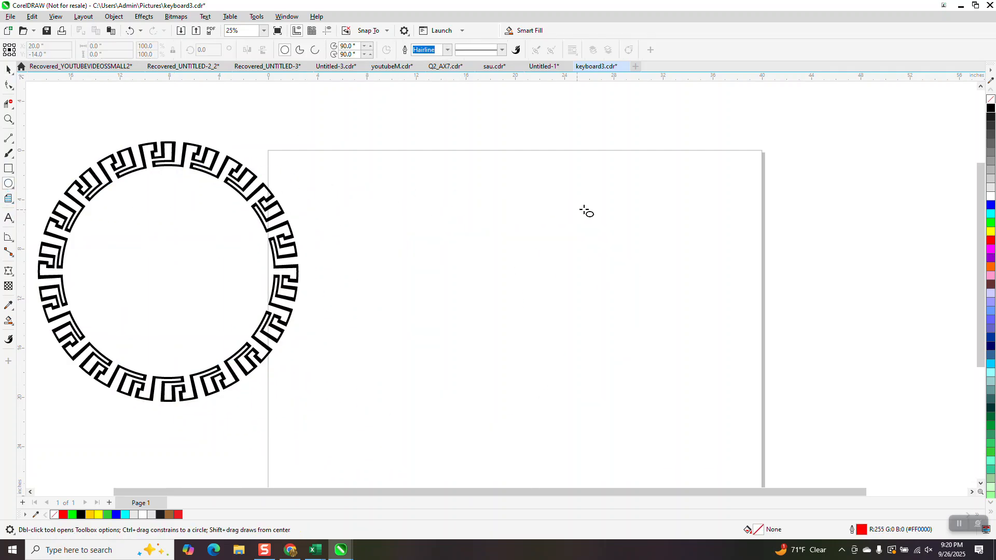
left_click_drag(678, 189, 419, 395)
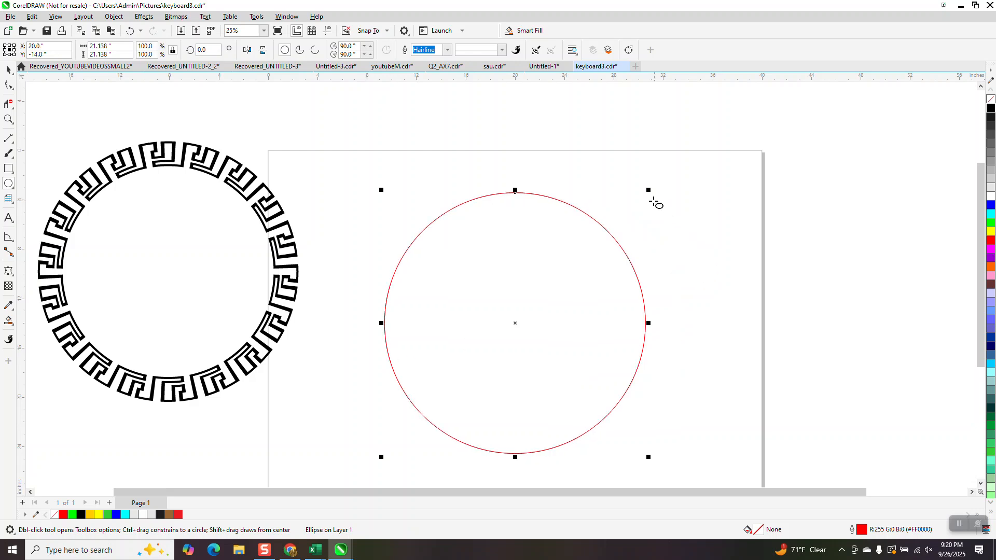
left_click_drag(648, 190, 635, 215)
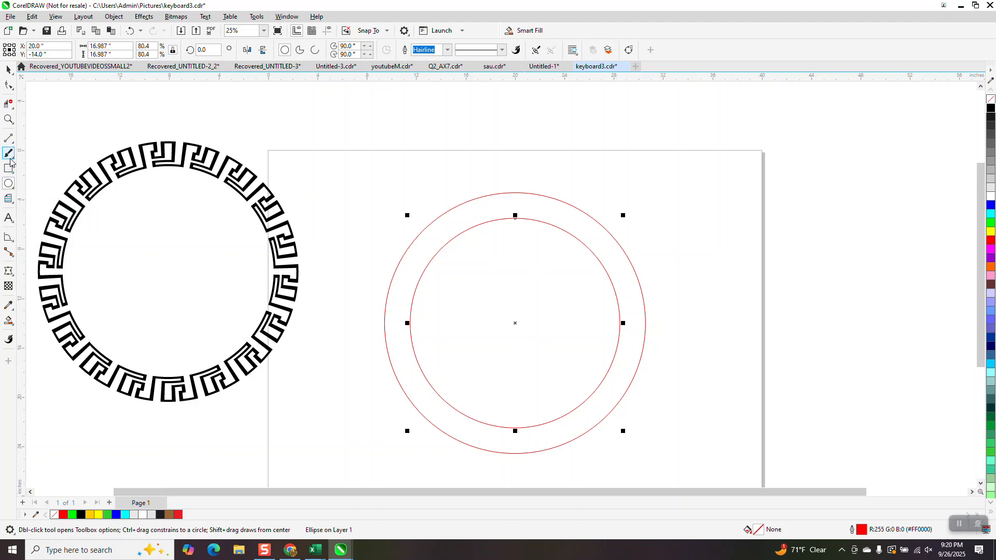
Draw a vertical line about 24.1 inches long and centre it on the page through both circles
left_click(8, 138)
left_click_drag(348, 157, 357, 459)
key("p")
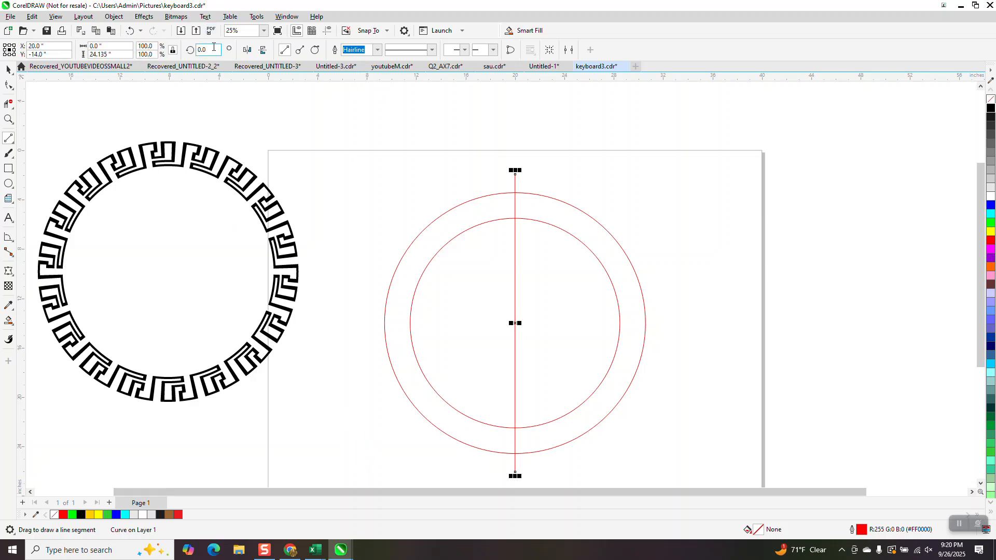
Set the vertical line's rotation to 20 degrees
left_click(210, 51)
type("20.")
key("Return")
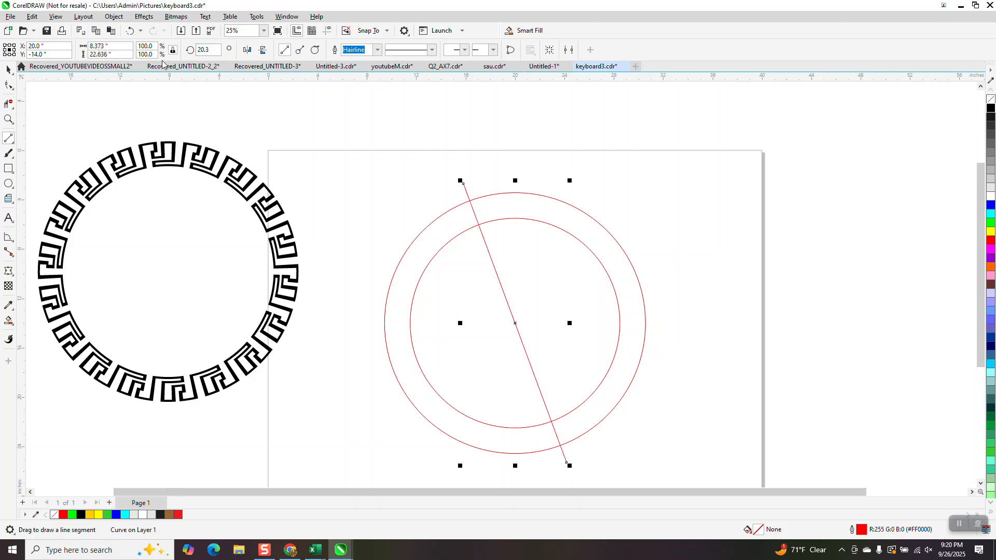
Set the line's rotation to 10 degrees and add a horizontally mirrored copy crossing it at the circle centre
left_click(205, 50)
type("1")
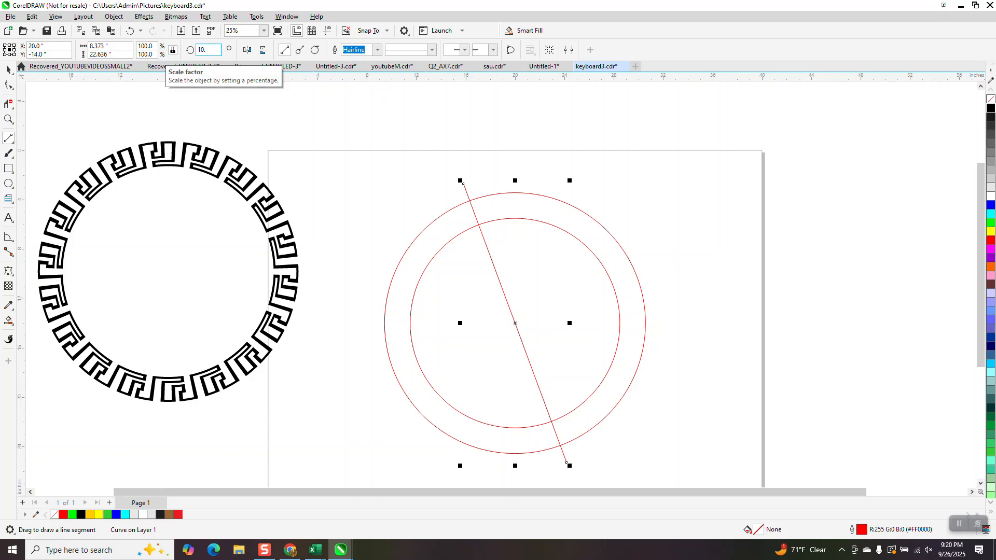
key("Return")
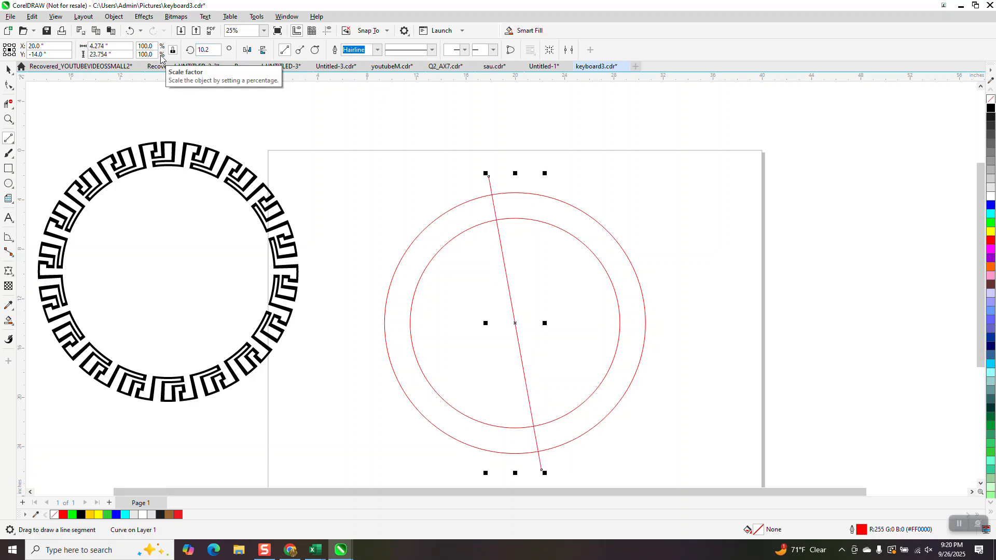
left_click(247, 51)
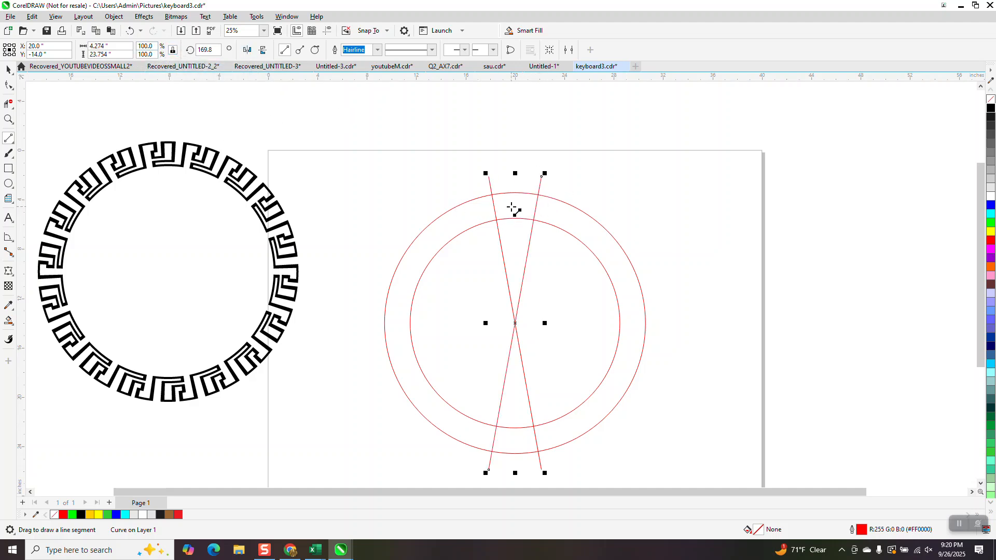
Examine the ring segment between the crossed lines and compare it with one motif of the black Greek key ring
left_click(8, 119)
left_click_drag(460, 168, 567, 251)
right_click(456, 138)
right_click(452, 138)
right_click(450, 141)
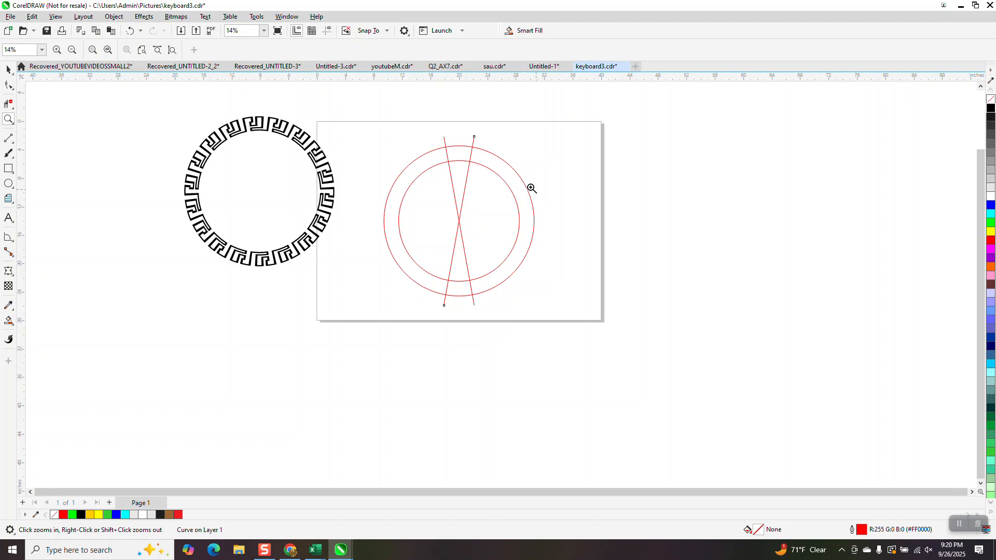
left_click_drag(262, 114, 301, 155)
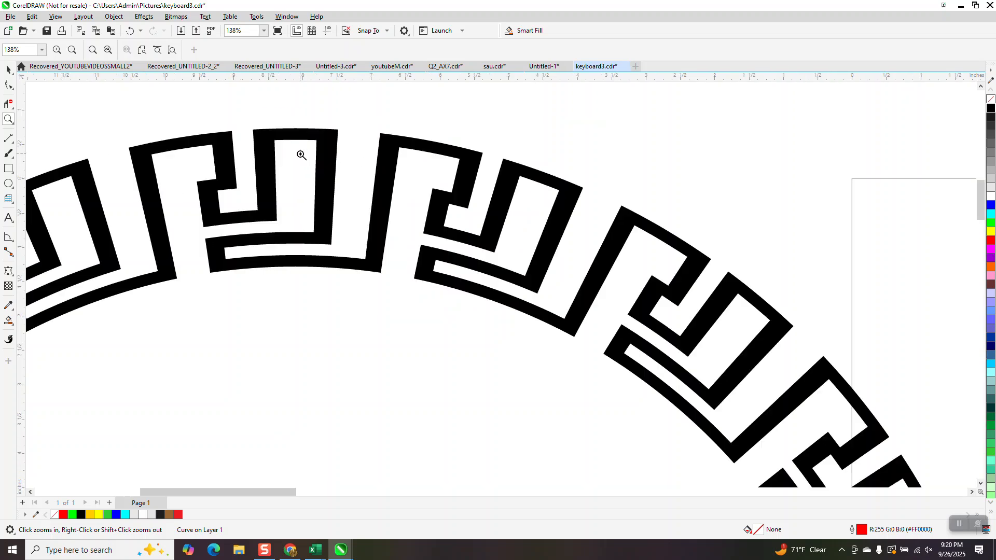
scroll(304, 155, "down", 5)
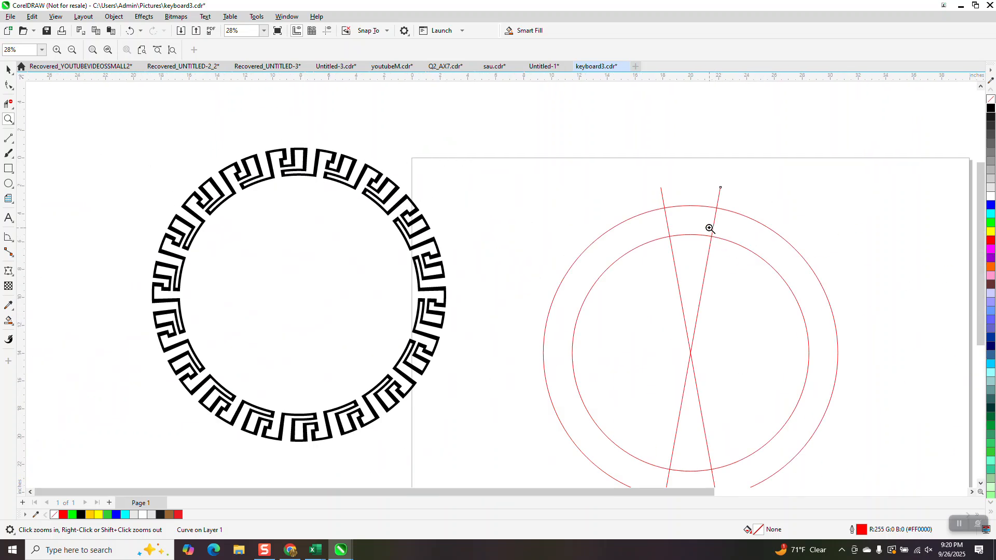
scroll(207, 234, "down", 1)
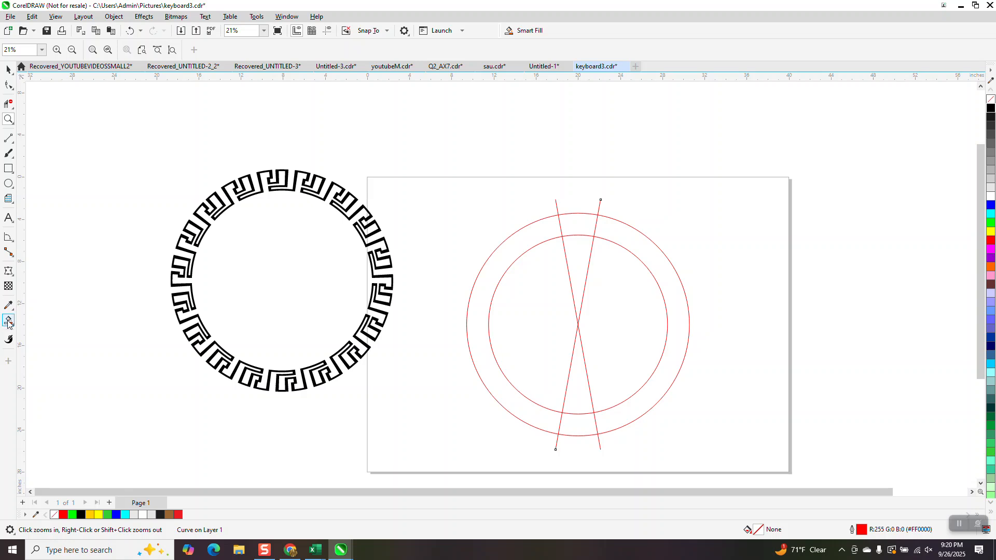
Smart Fill the upper ring segment between the lines, move that shape 10 inches right, and give it no fill and a black outline
left_click(9, 322)
left_click(583, 223)
key("Right")
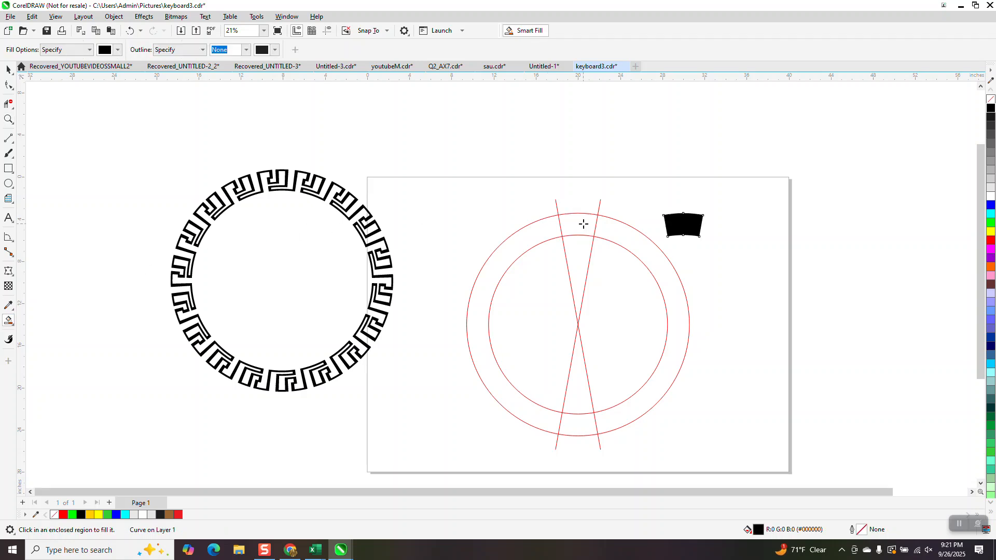
left_click(991, 98)
right_click(991, 108)
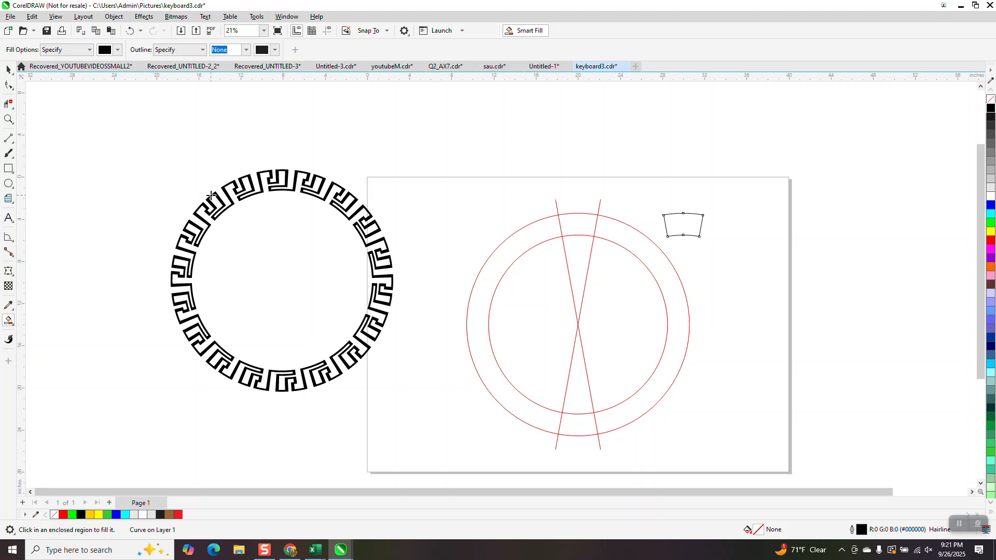
Draw a 12 by 12 graph paper grid about 3.15 inches square beside the separated segment outline
left_click(15, 205)
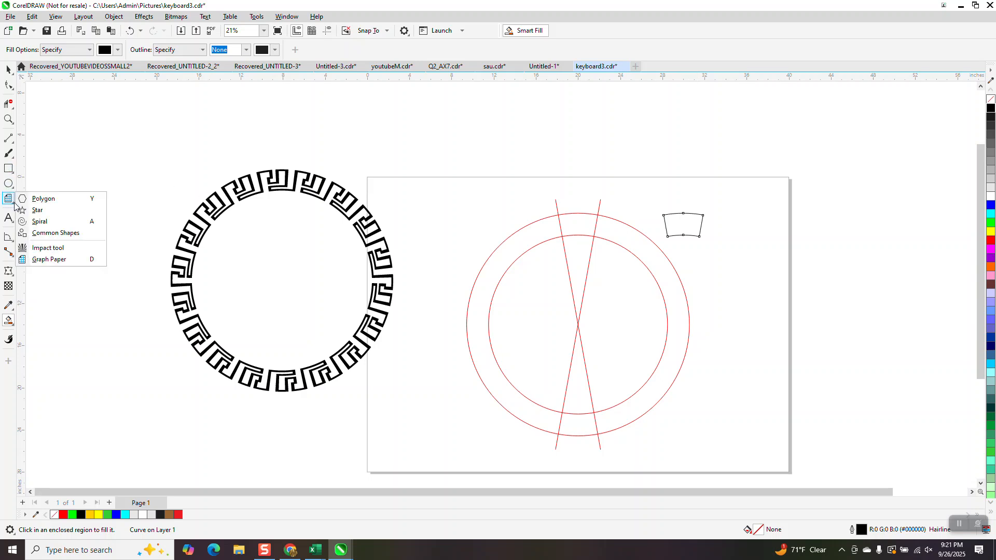
left_click(44, 260)
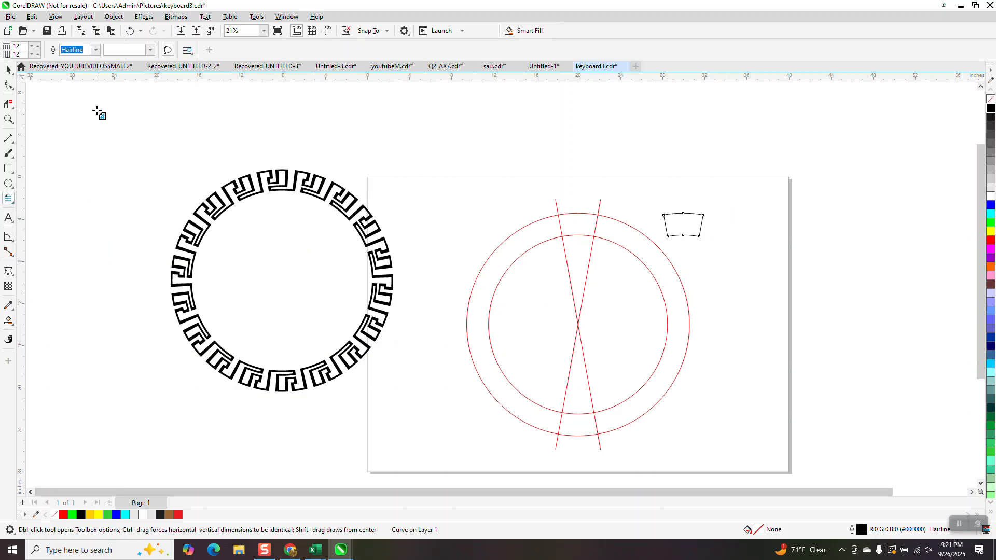
left_click_drag(711, 208, 714, 243)
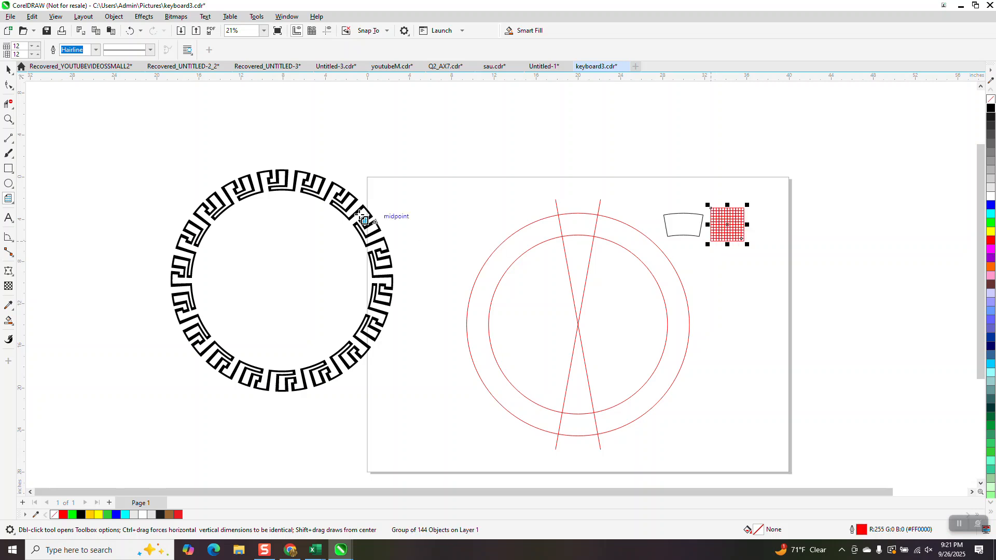
Examine the Greek key motif on the black ring, and view the segment outline and square grid up close
left_click(9, 119)
left_click_drag(277, 162, 301, 201)
scroll(287, 173, "down", 4)
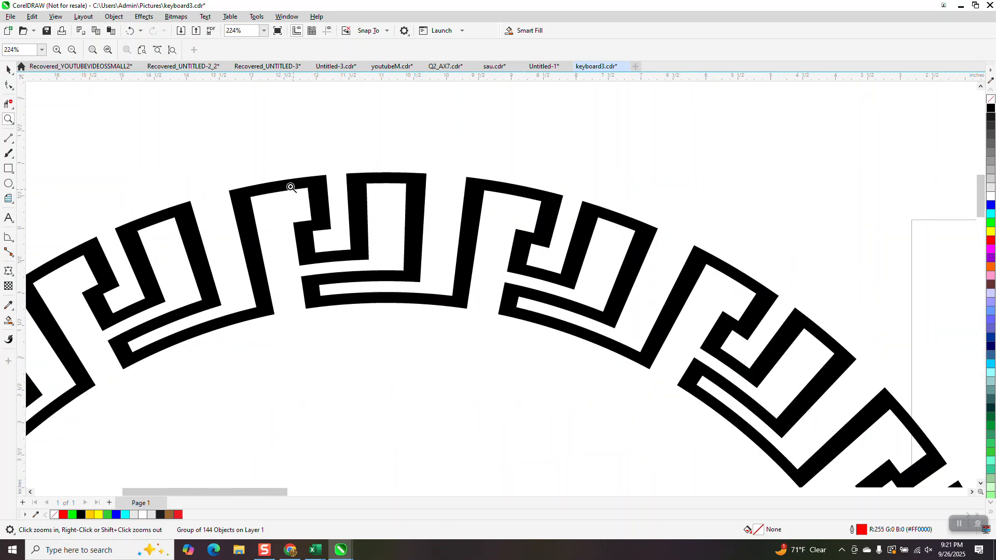
scroll(390, 157, "down", 2)
left_click(8, 70)
left_click_drag(692, 174, 809, 257)
left_click(8, 120)
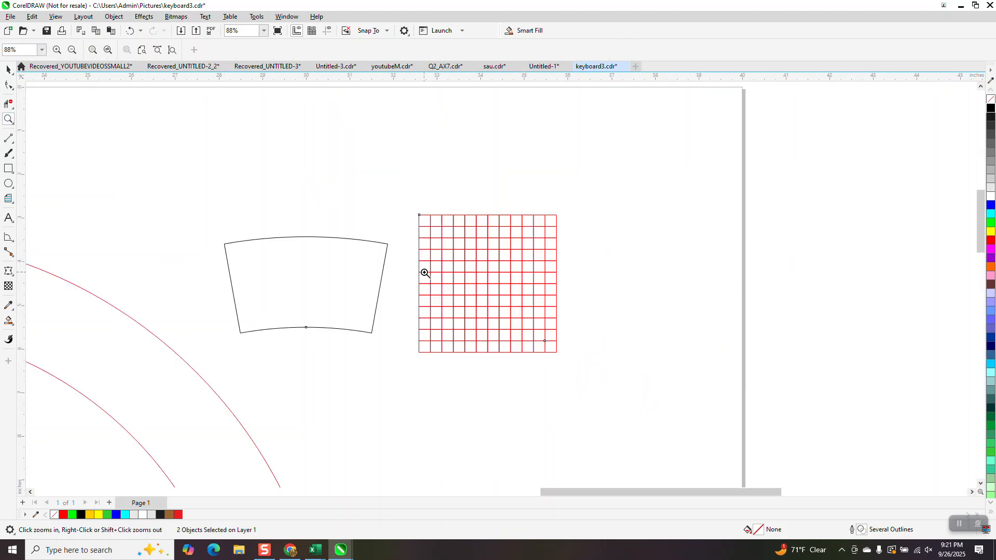
left_click(9, 69)
scroll(548, 249, "down", 2)
left_click(507, 247)
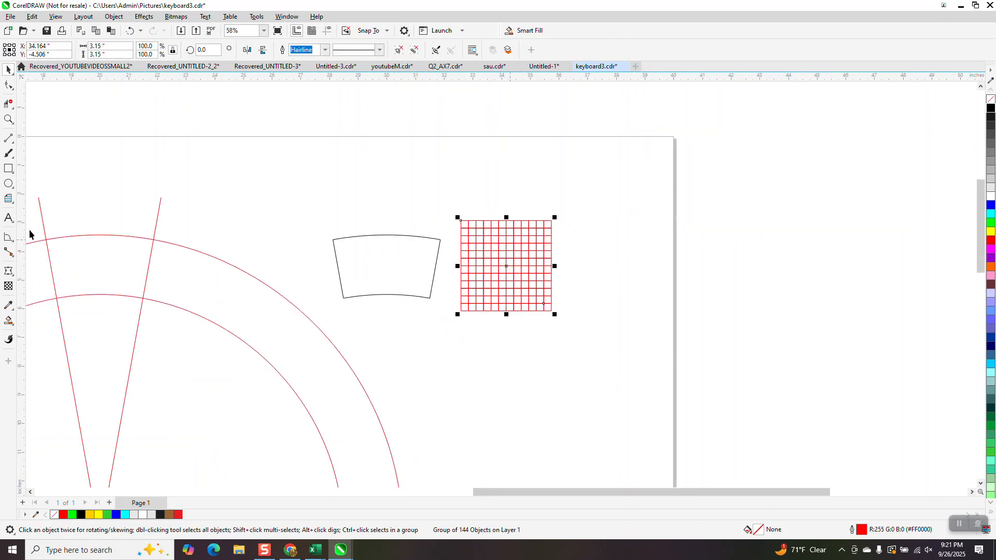
left_click(13, 222)
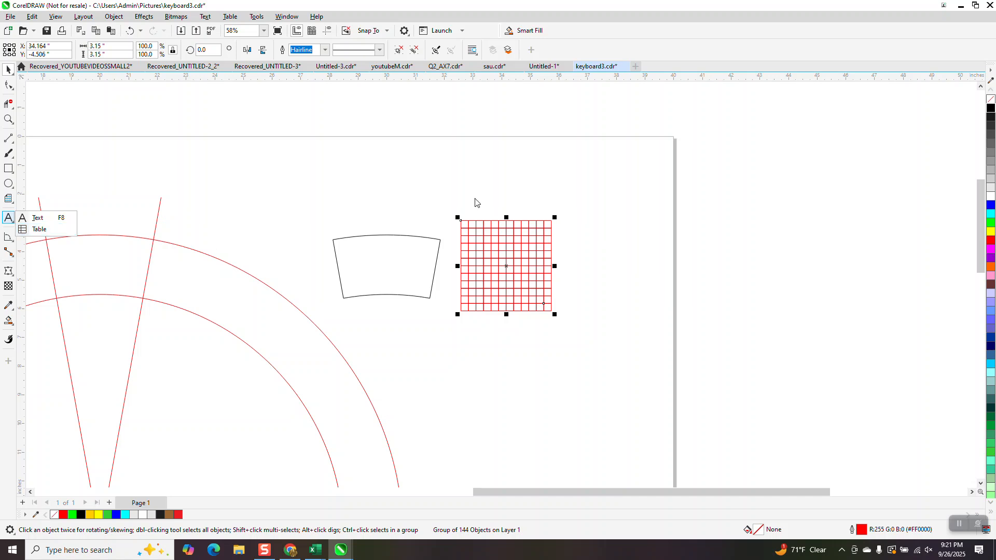
left_click(8, 198)
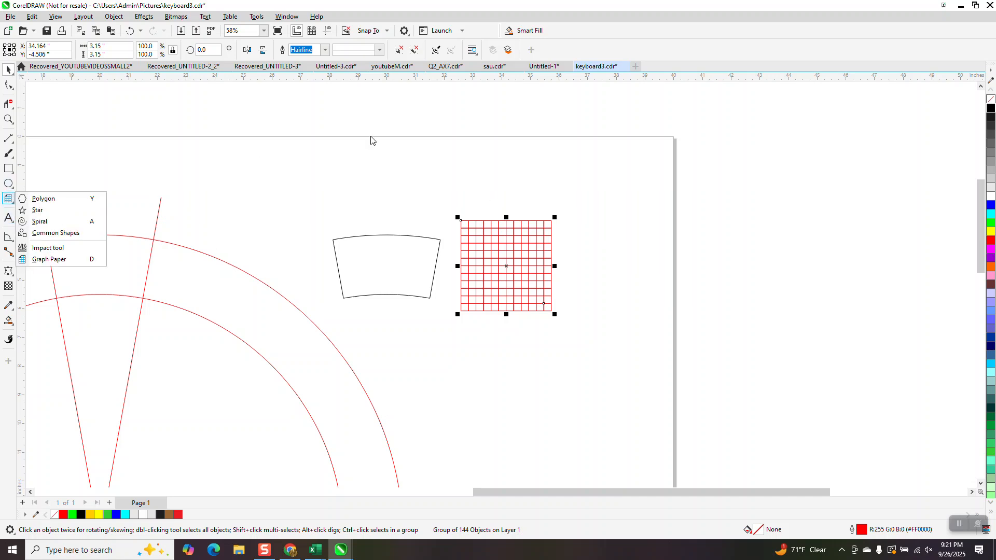
left_click(440, 165)
Apply an envelope to the square grid, created from the curved segment outline
left_click(469, 224)
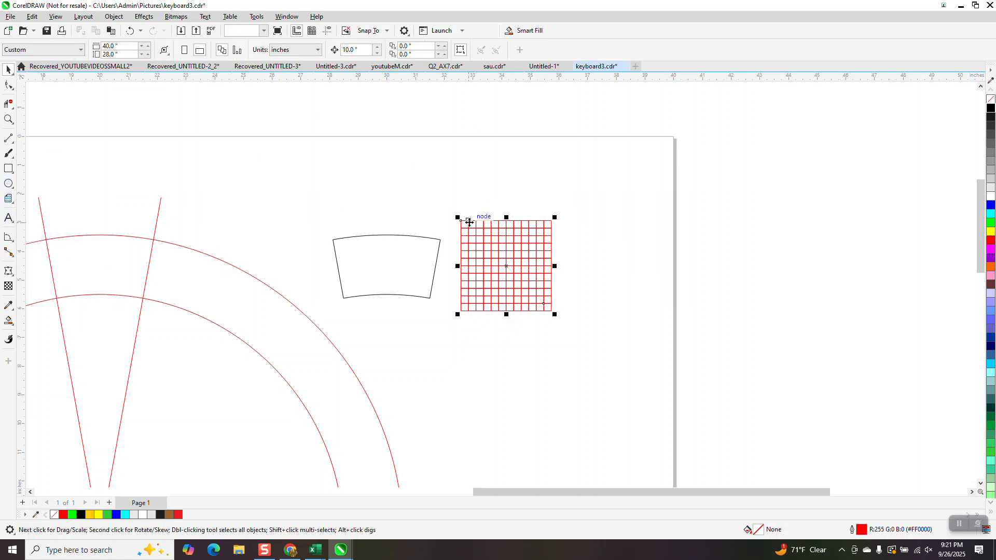
left_click(143, 17)
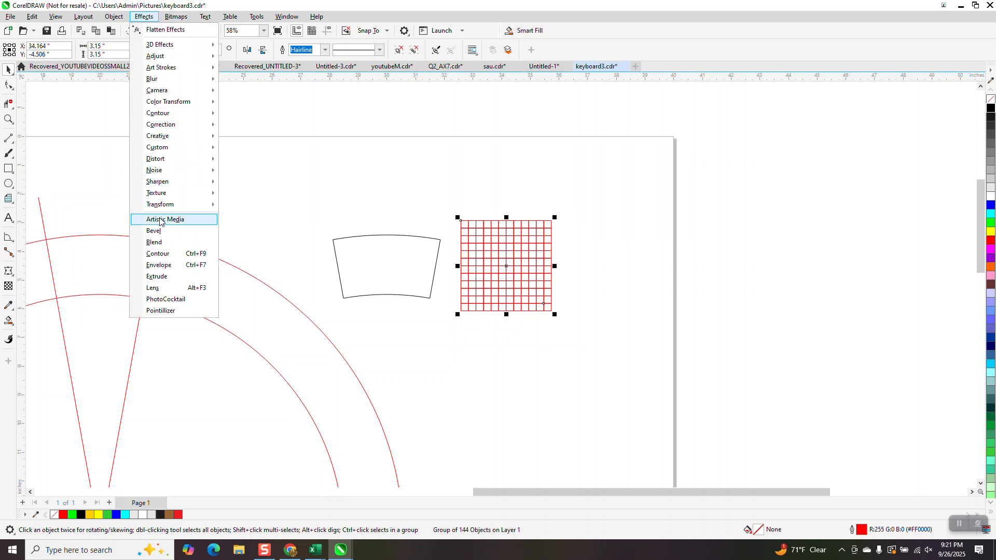
left_click(156, 265)
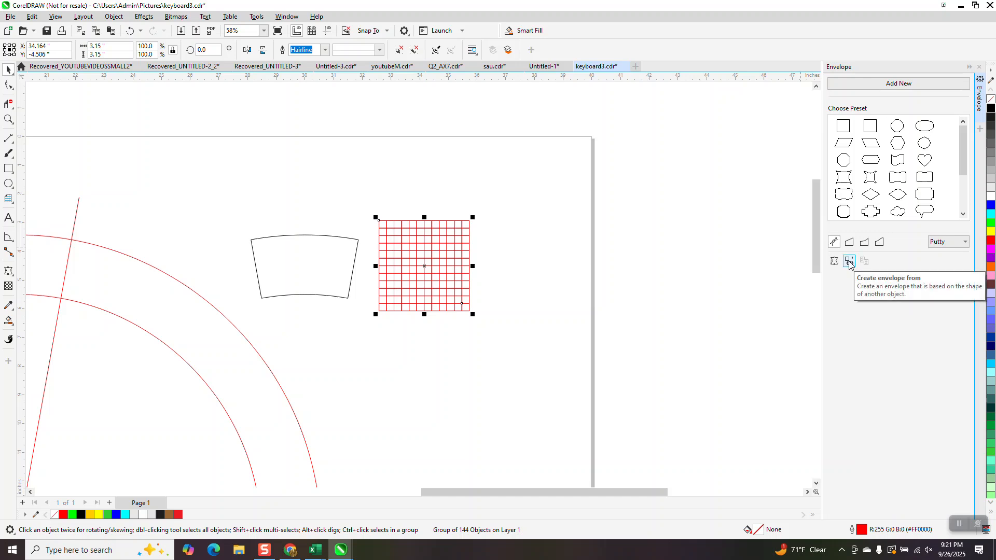
left_click(850, 263)
left_click(310, 274)
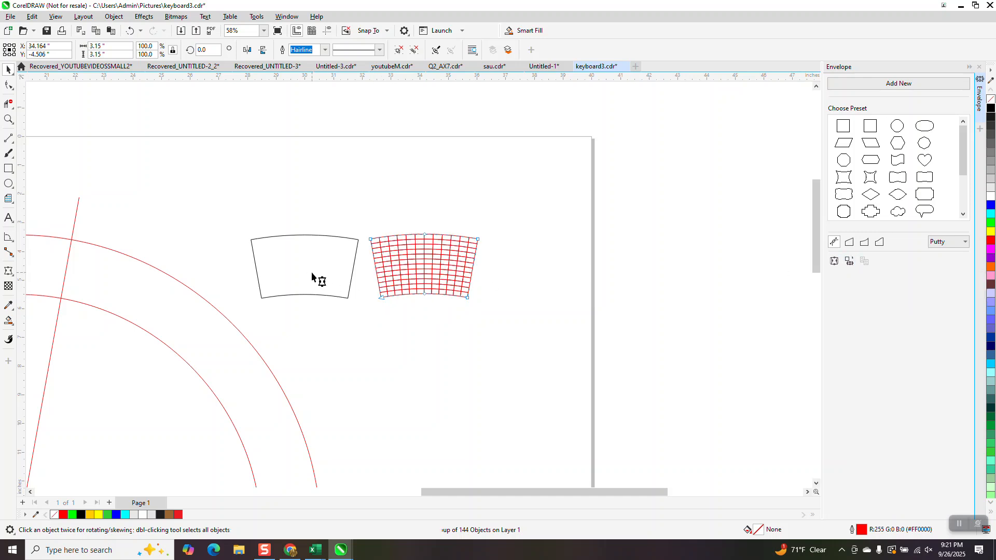
left_click(8, 70)
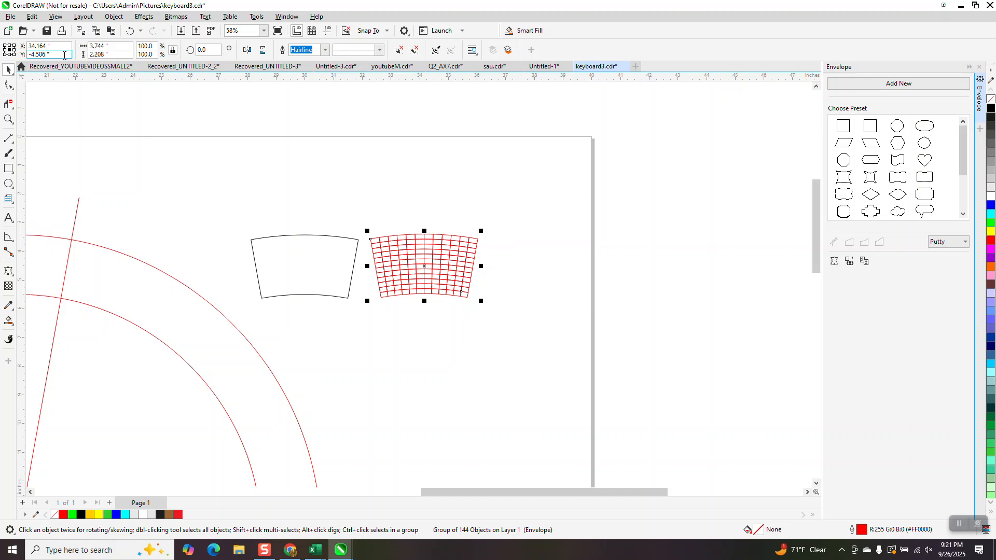
Align the warped grid with the segment outline, centred horizontally and vertically
left_click(286, 262, "shift")
key("e")
key("c")
scroll(475, 250, "down", 2)
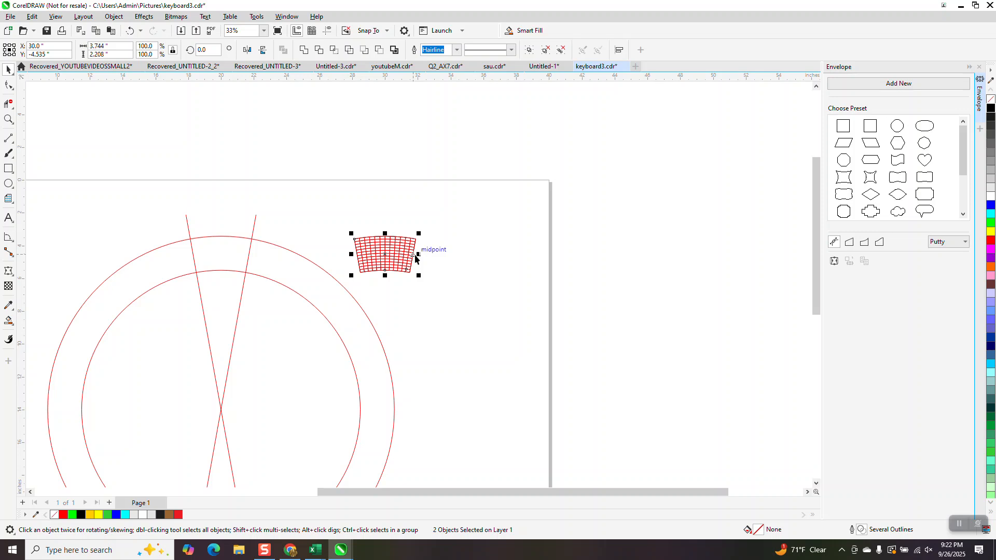
Move only the warped grid 10 inches left into the ring segment between the crossed lines, leaving the black outline in place
key("Left")
key("ctrl+z")
left_click(418, 248)
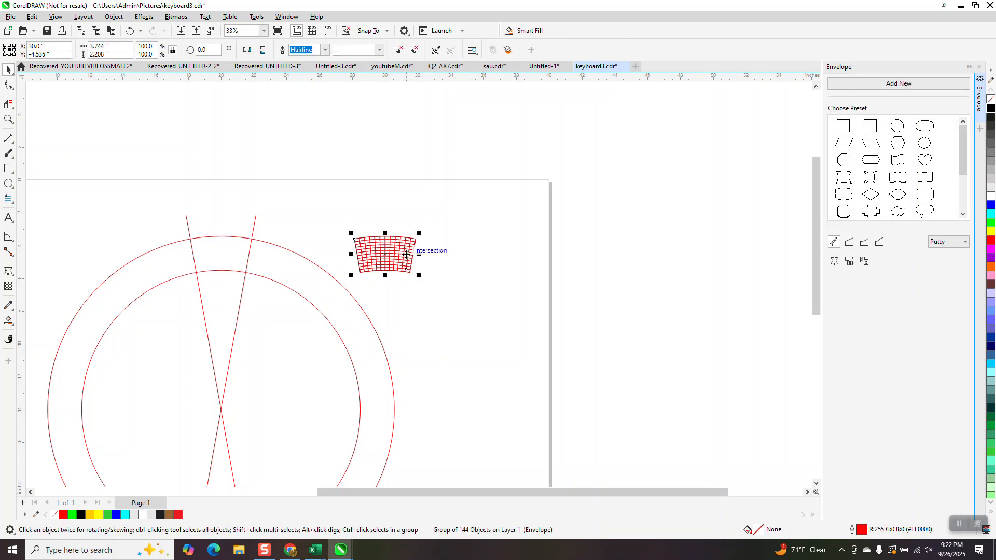
key("Right")
key("Left")
key("Left")
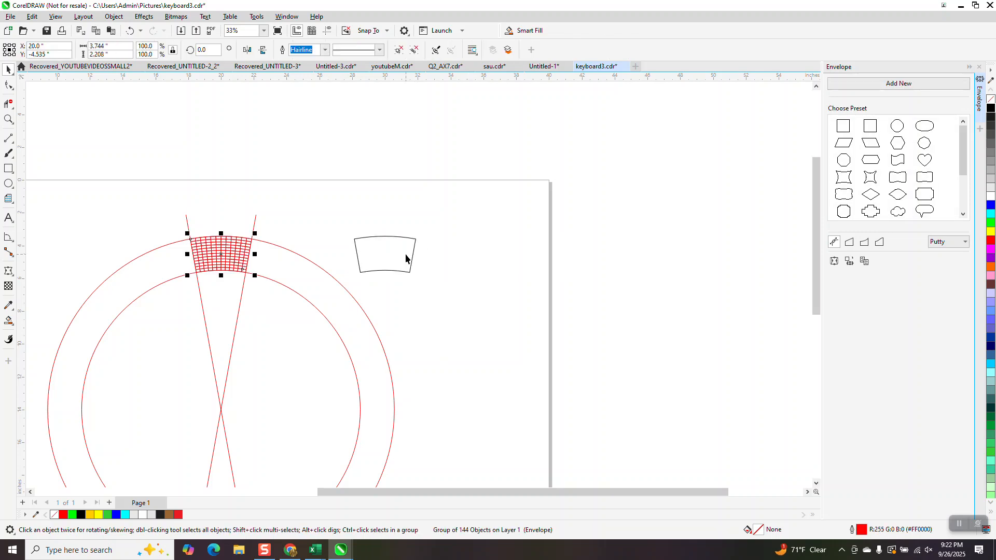
Delete both construction circles and the two crossed construction lines
scroll(297, 182, "down", 1)
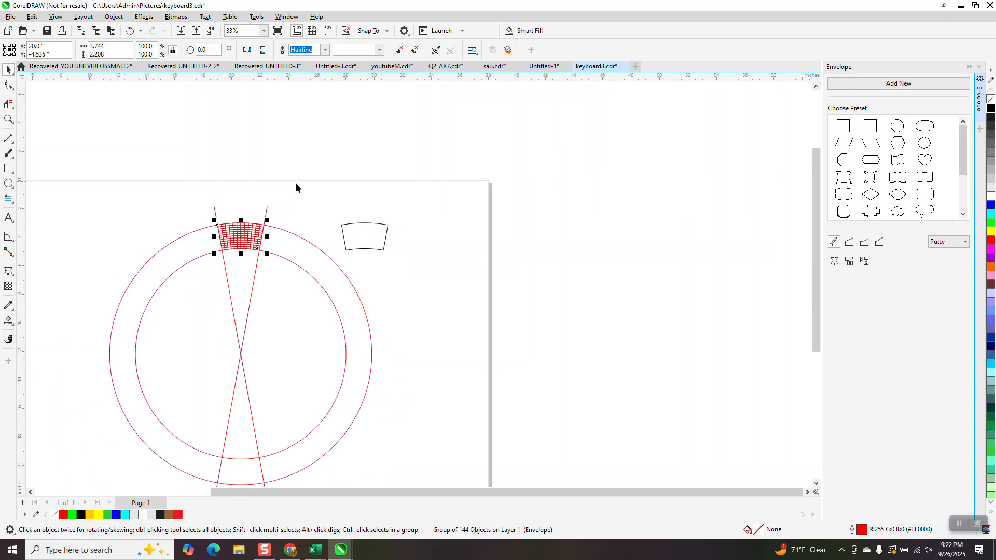
left_click(303, 260)
key("Delete")
left_click(312, 241)
key("Delete")
left_click(258, 277)
key("Delete")
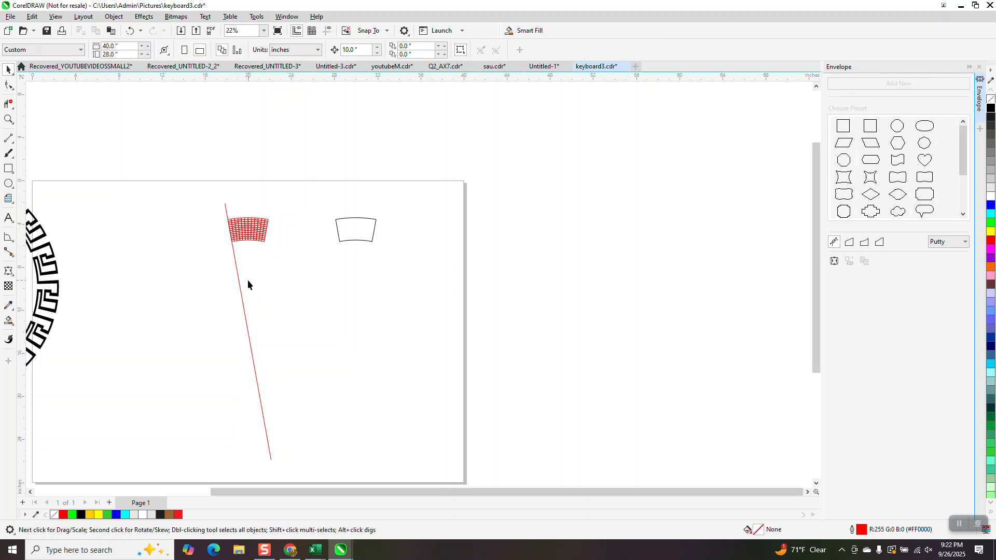
left_click(240, 285)
key("Delete")
Smart Fill the first ten cells of the warped grid's top row with black and no outline, starting at the left edge
left_click(9, 119)
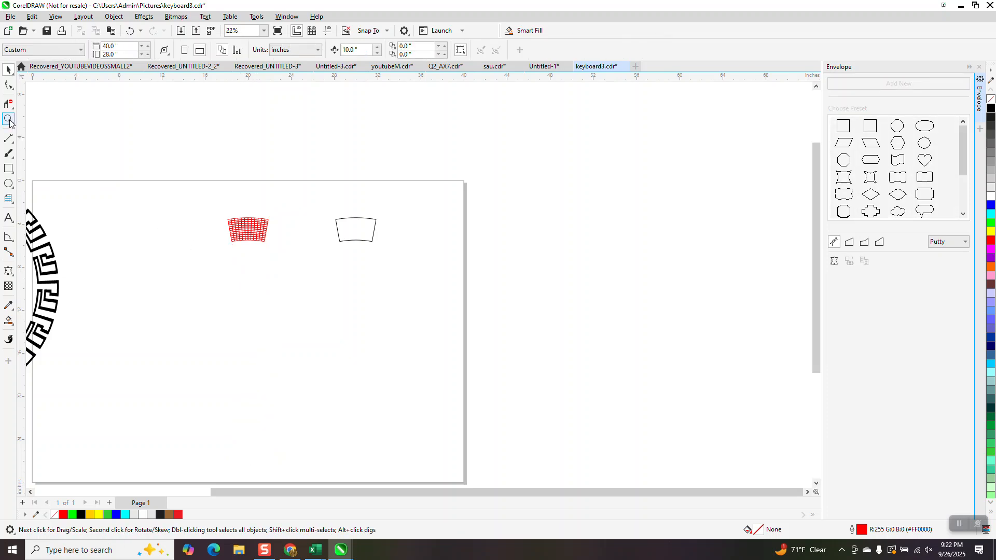
left_click_drag(216, 191, 367, 292)
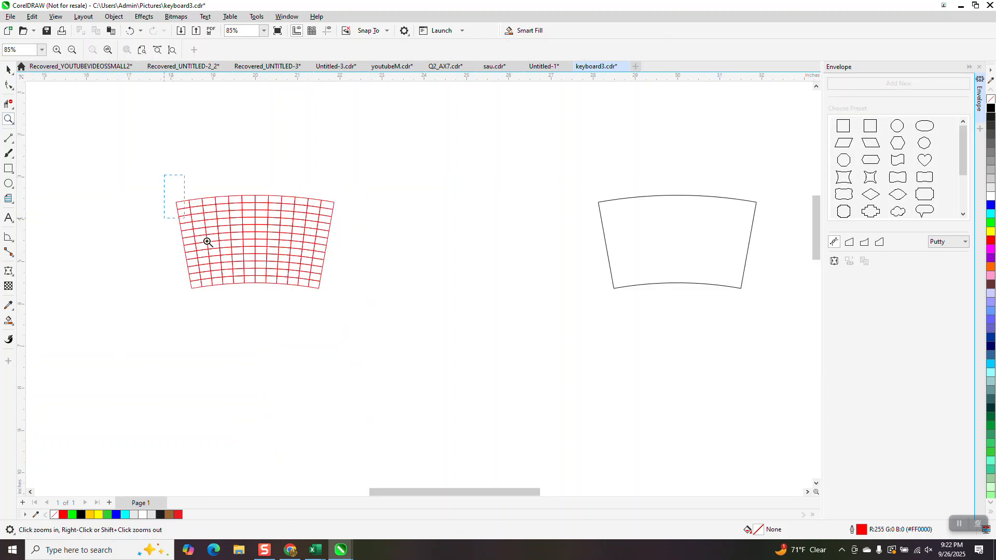
left_click(8, 321)
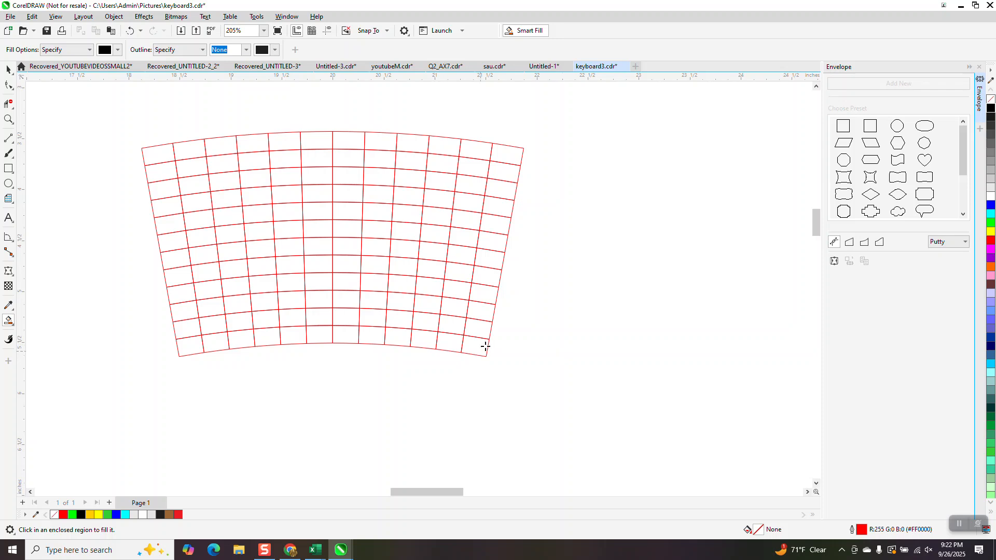
left_click(163, 157)
left_click(193, 154)
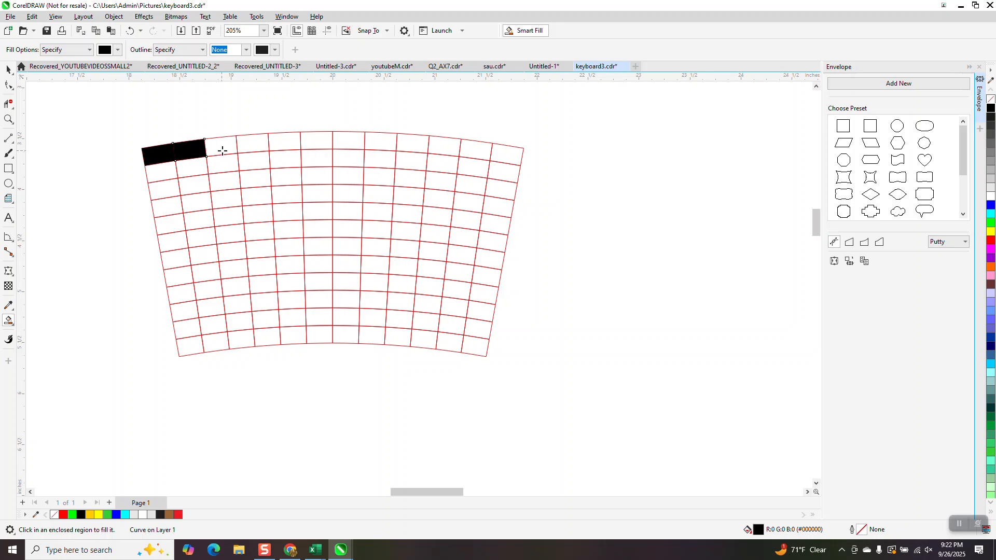
left_click(223, 151)
left_click(259, 148)
left_click(288, 145)
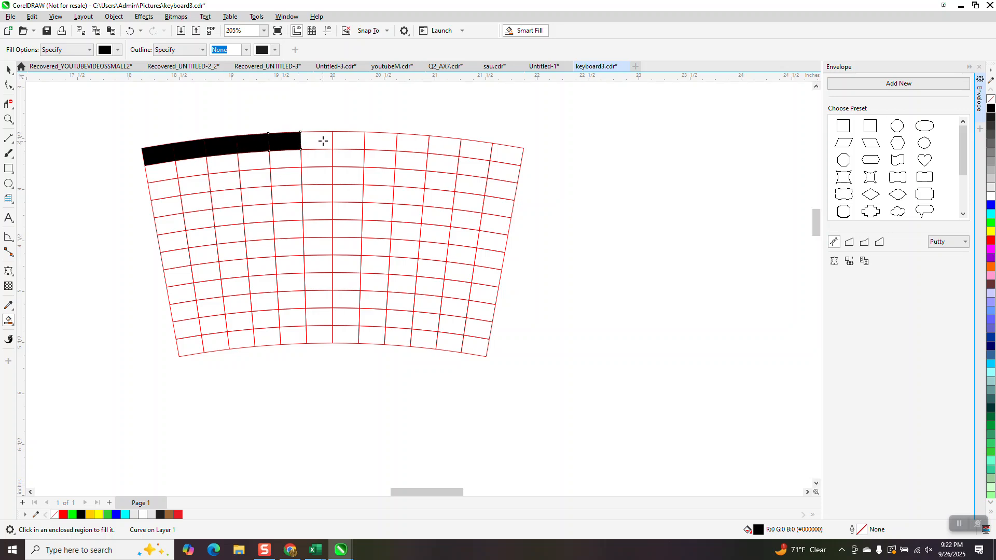
left_click(323, 141)
left_click(351, 141)
left_click(384, 143)
left_click(418, 144)
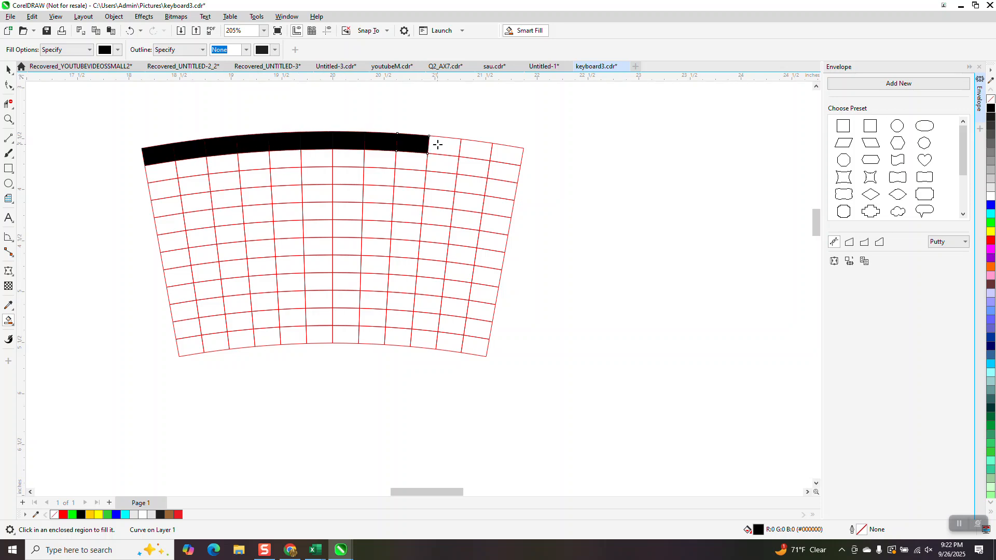
left_click(439, 145)
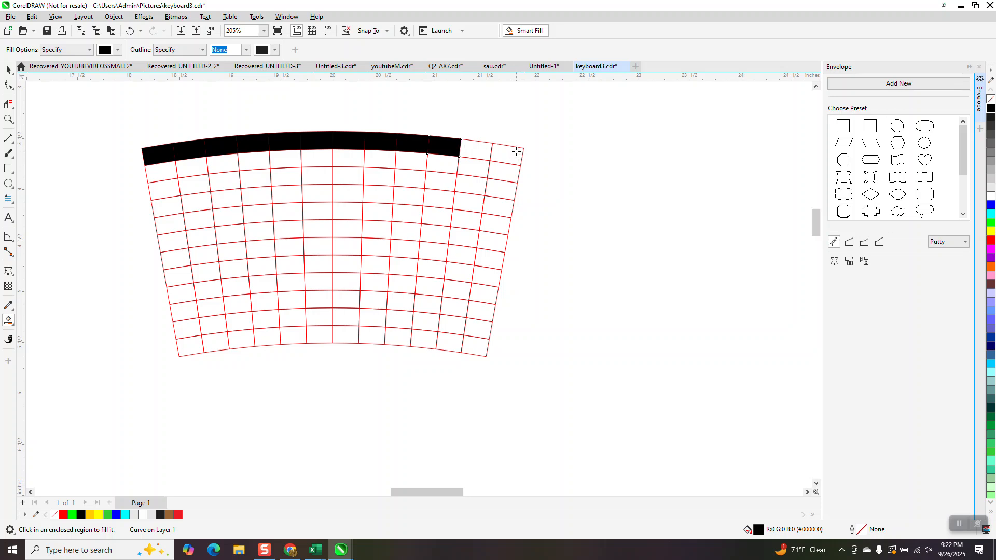
Continue the black path down through row two of column ten, filling row three from column ten back to column two
left_click(447, 165)
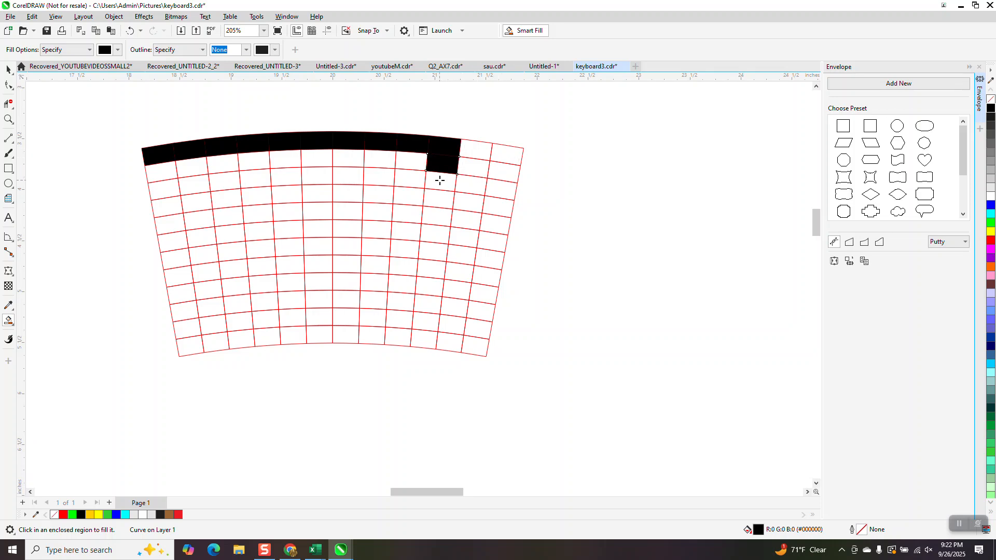
left_click(440, 181)
left_click(412, 182)
left_click(381, 181)
left_click(350, 179)
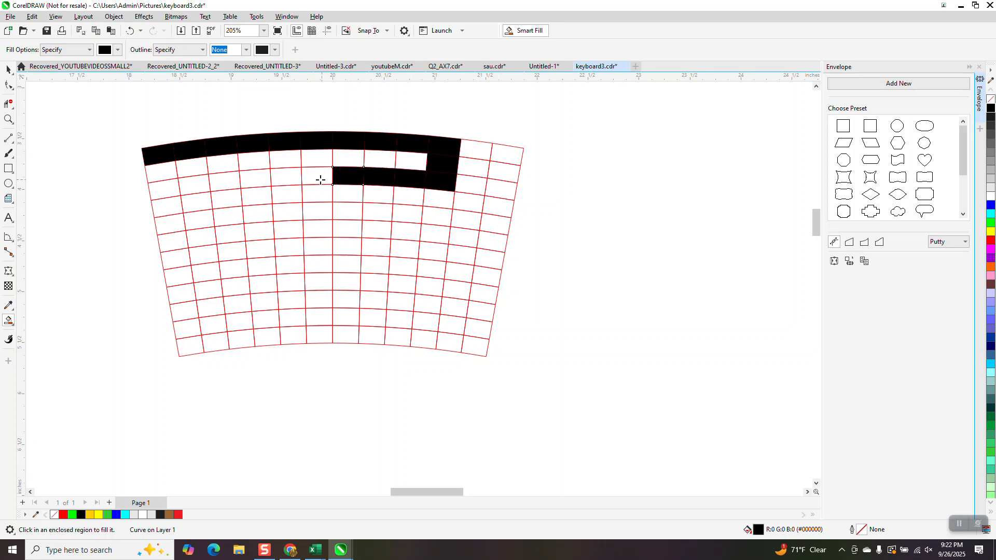
left_click(314, 179)
left_click(285, 179)
left_click(257, 180)
left_click(225, 180)
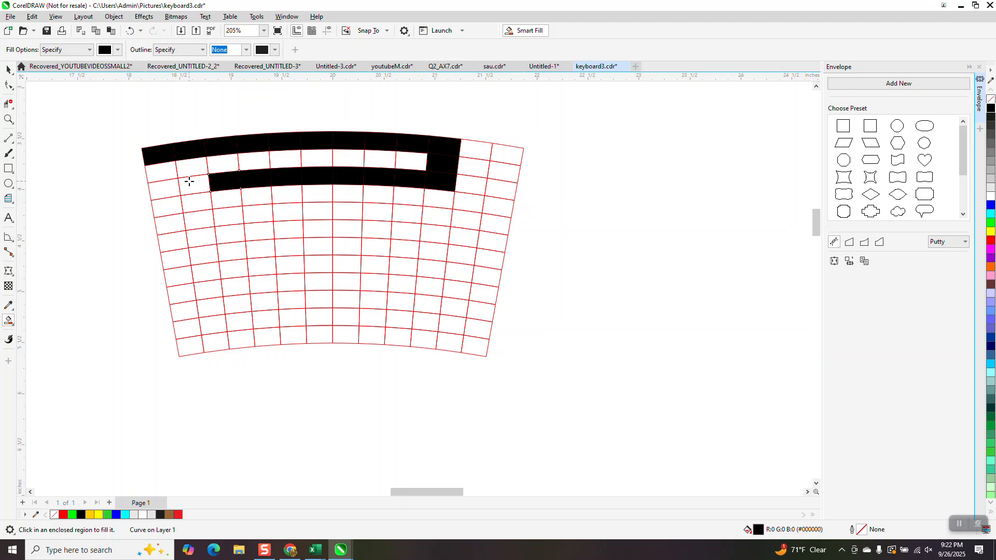
left_click(188, 181)
Fill row four of column two and all of row five from column two to column ten with black
left_click(191, 209)
left_click(197, 222)
left_click(226, 216)
left_click(259, 214)
left_click(296, 215)
left_click(319, 213)
left_click(346, 211)
left_click(375, 210)
left_click(397, 211)
left_click(431, 215)
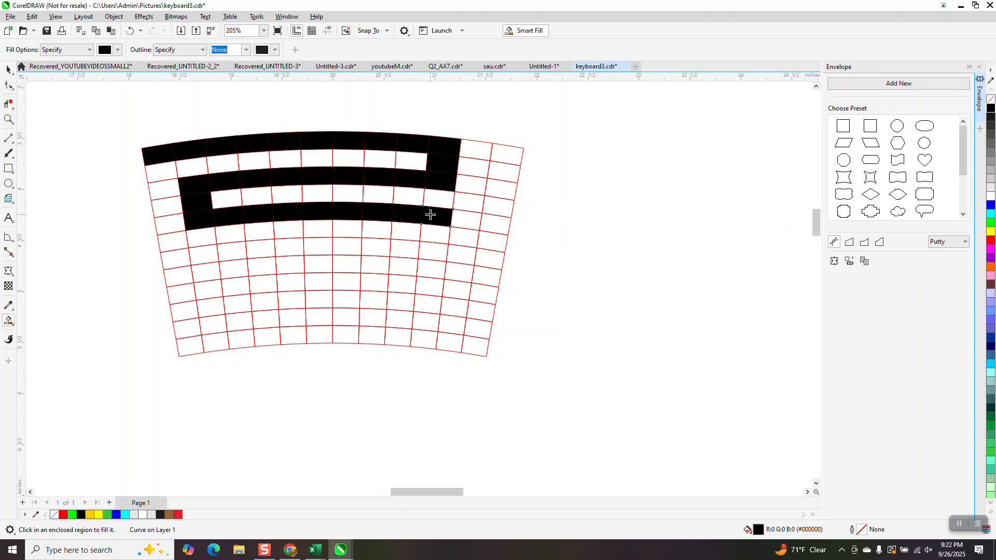
Fill row six of column ten and row seven from column ten back to column three with black
left_click(430, 232)
left_click(423, 250)
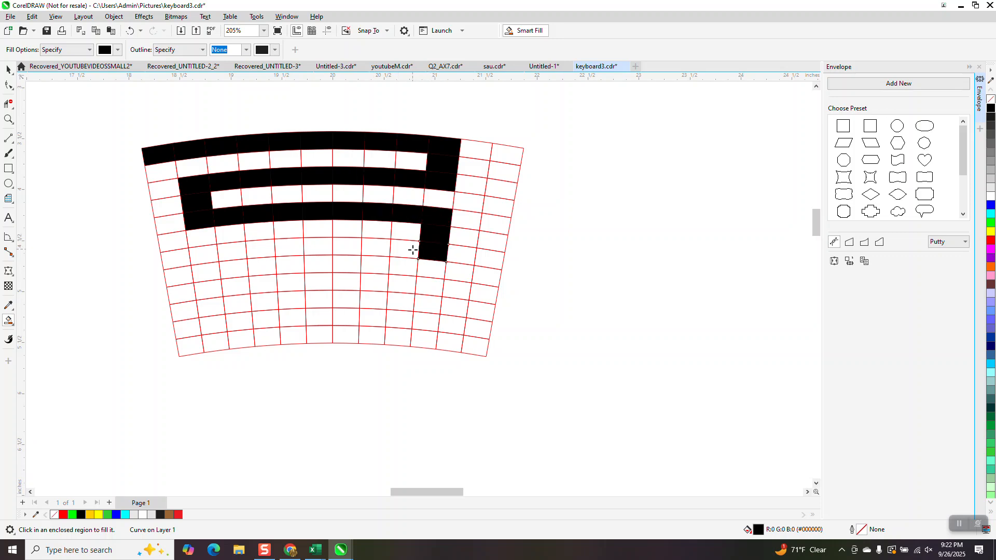
left_click(400, 250)
left_click(373, 249)
left_click(350, 250)
left_click(316, 249)
left_click(289, 249)
left_click(261, 250)
left_click(233, 254)
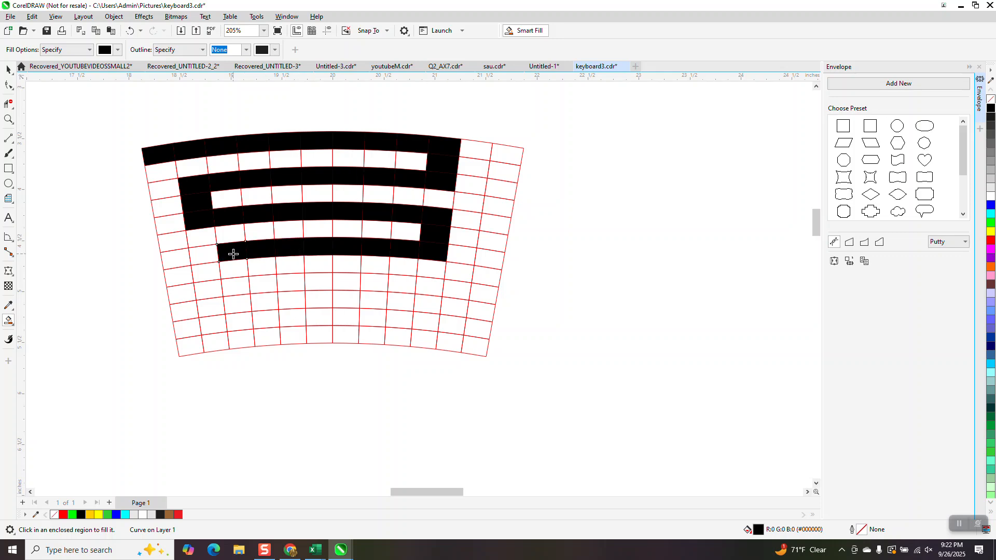
Fill row eight of column three and row nine from column three to column nine with black
left_click(231, 270)
left_click(240, 288)
left_click(263, 285)
left_click(292, 282)
left_click(319, 282)
left_click(346, 282)
left_click(374, 281)
left_click(397, 282)
Try to extend the path along row ten to column eleven and down to the inner edge, undoing the fills below row ten
left_click(397, 300)
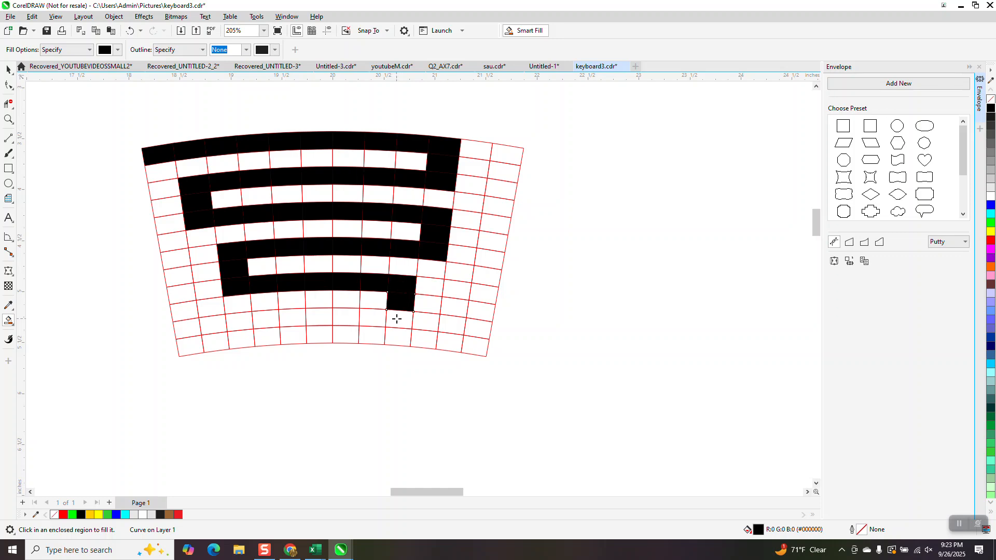
left_click(432, 307)
left_click(449, 306)
left_click(448, 323)
left_click(448, 341)
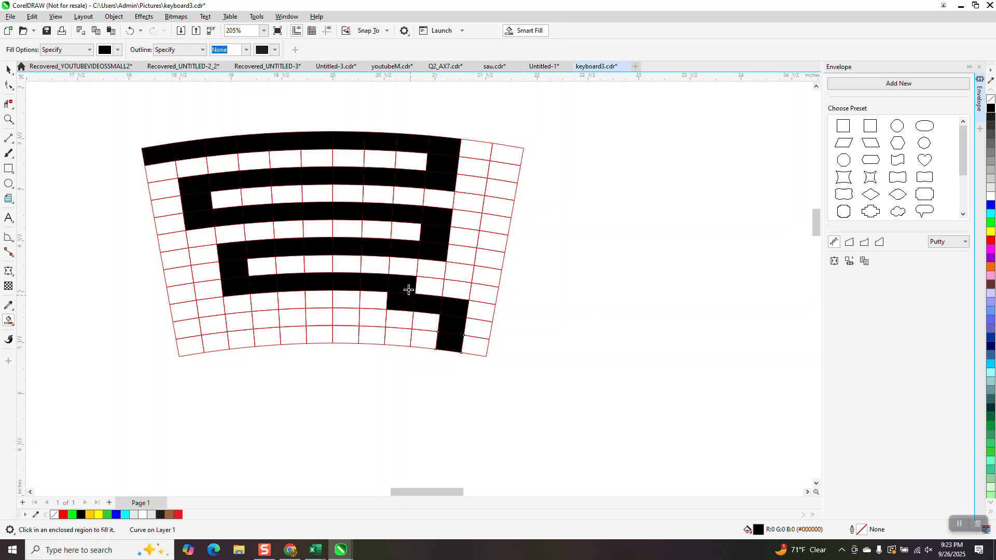
left_click(130, 30)
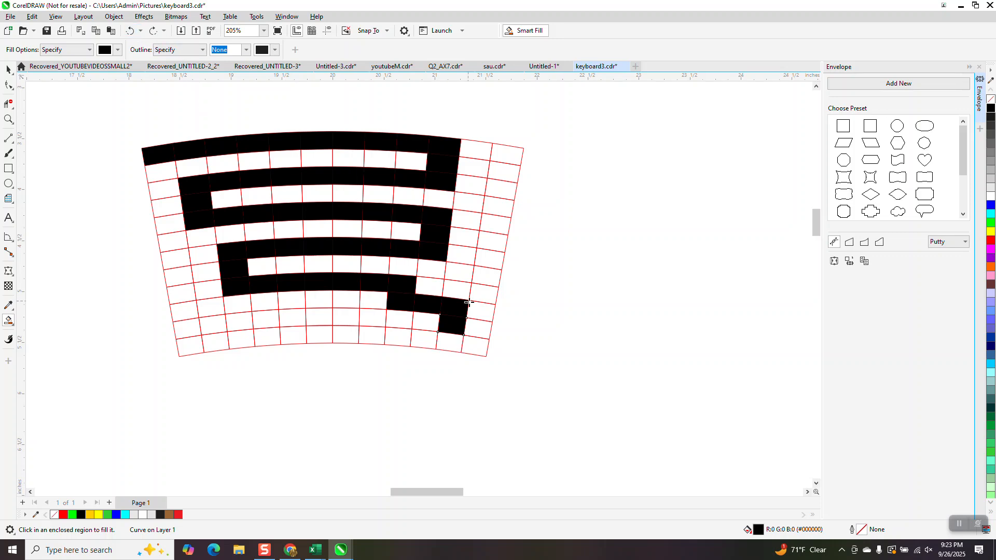
left_click(482, 332)
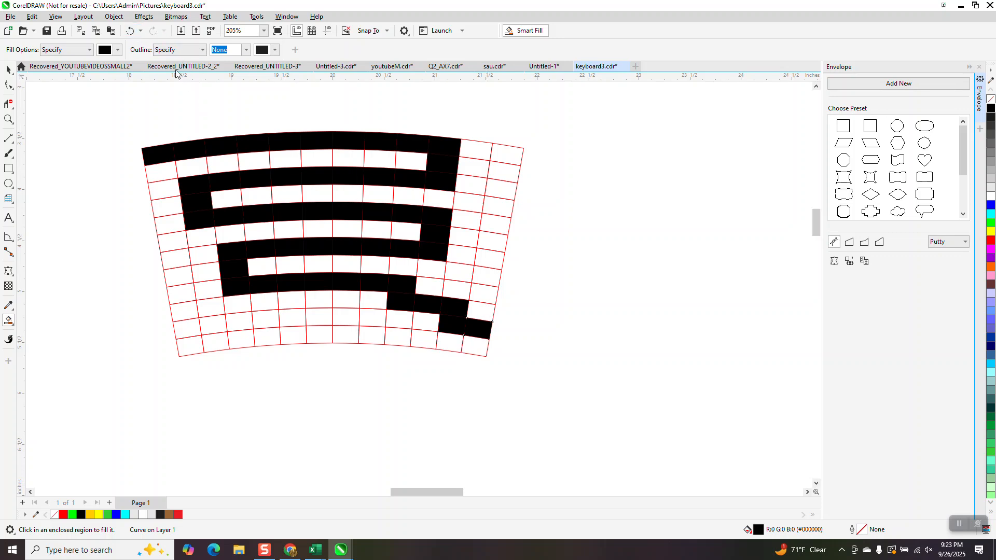
left_click(130, 31)
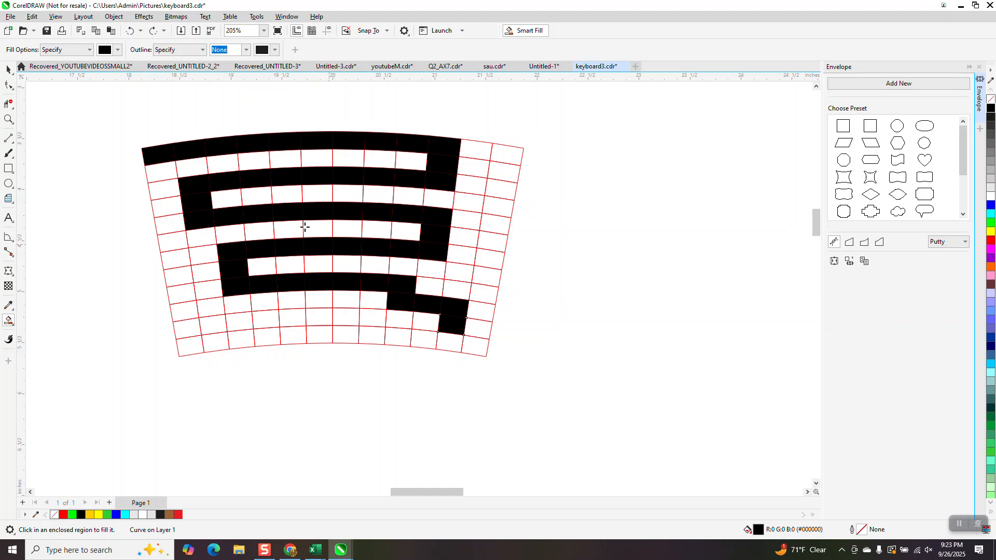
left_click(130, 31)
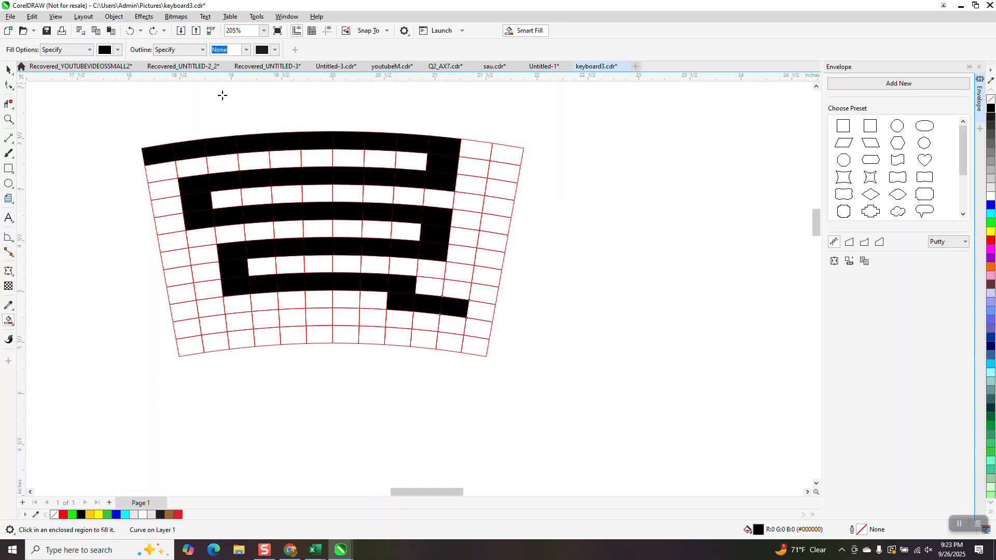
Try to route the path from row nine of column eleven up column twelve to row five, undoing the column twelve fills
left_click(464, 291)
left_click(484, 291)
left_click(486, 261)
left_click(485, 275)
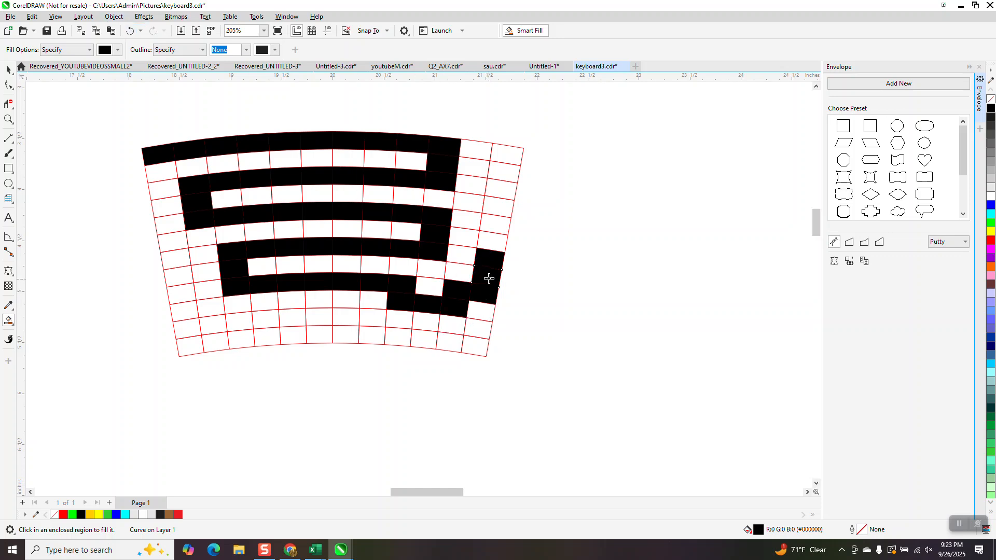
left_click(493, 242)
left_click(497, 224)
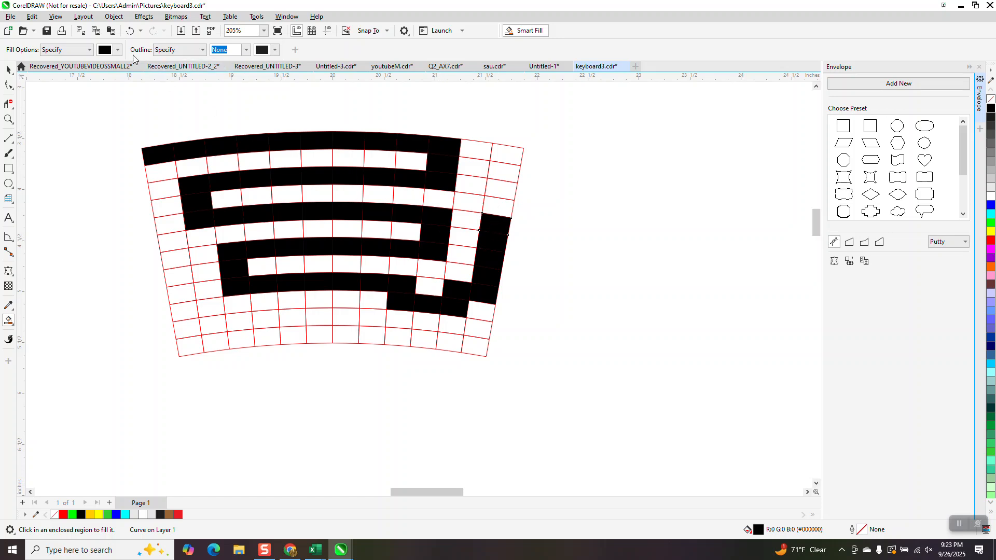
left_click(131, 31)
left_click(130, 31)
left_click(130, 31)
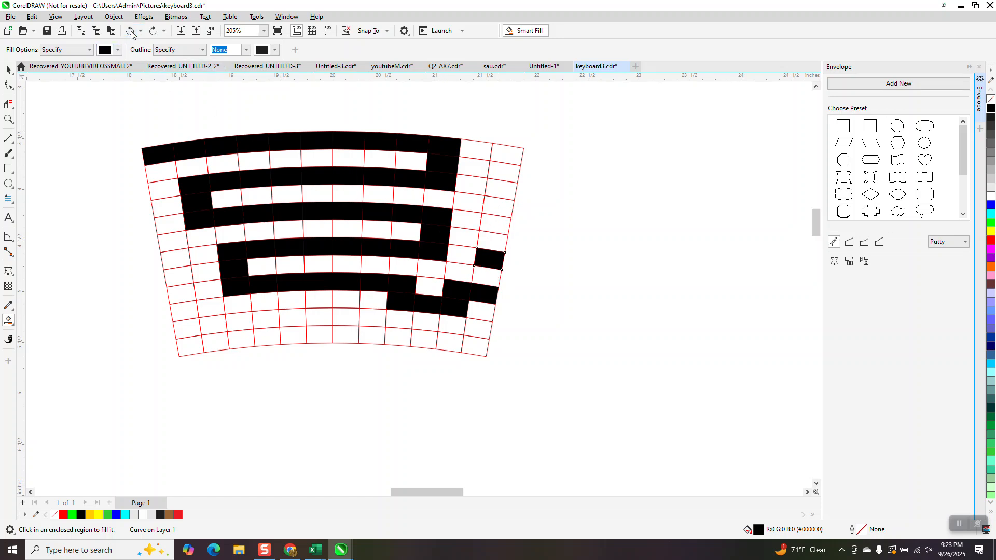
left_click(130, 32)
left_click(130, 31)
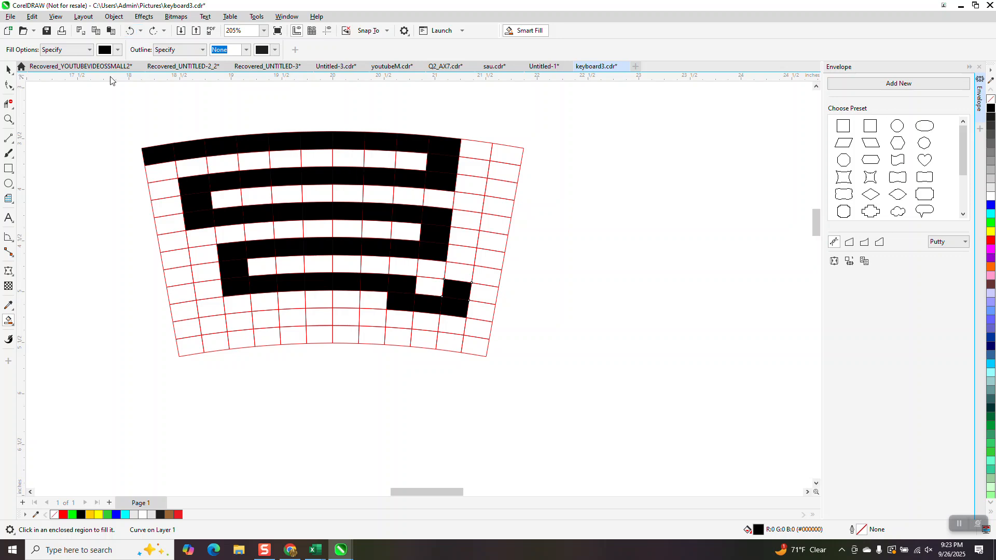
Delete all the black fills in columns nine to twelve of the grid
left_click(8, 69)
left_click_drag(372, 123, 566, 379)
key("Delete")
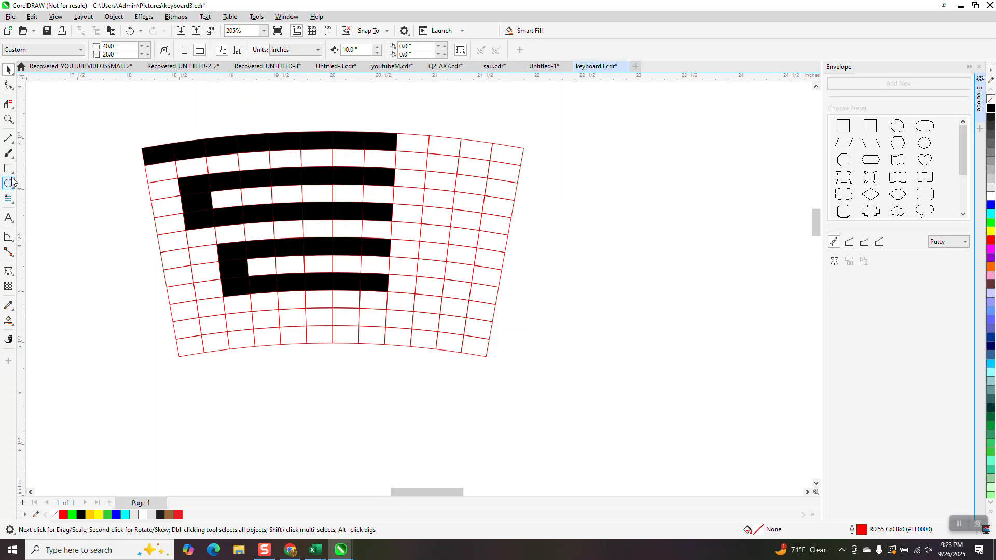
Smart Fill the column eight cells in rows four and eight black, joining the bars above and below each, and leave row six empty
left_click(9, 321)
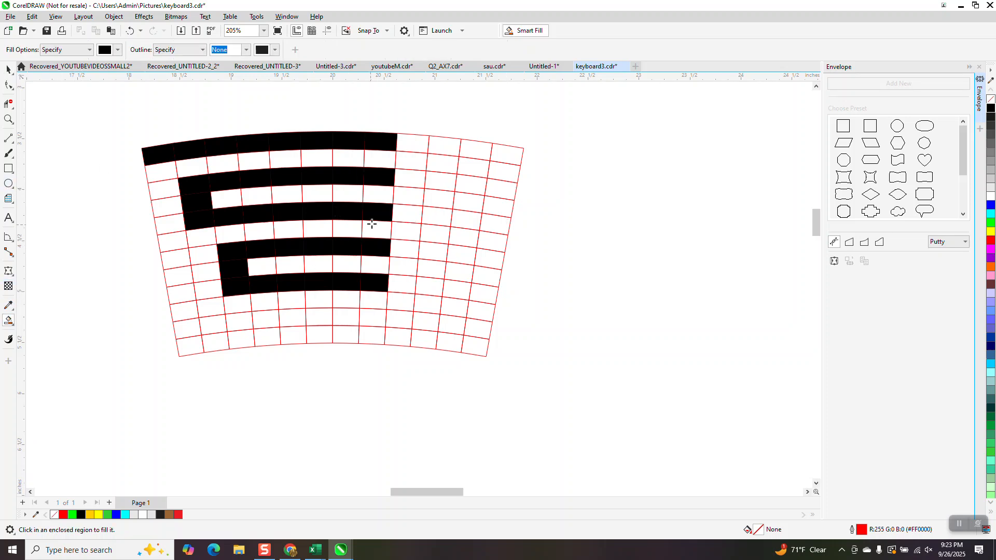
left_click(382, 196)
left_click(376, 228)
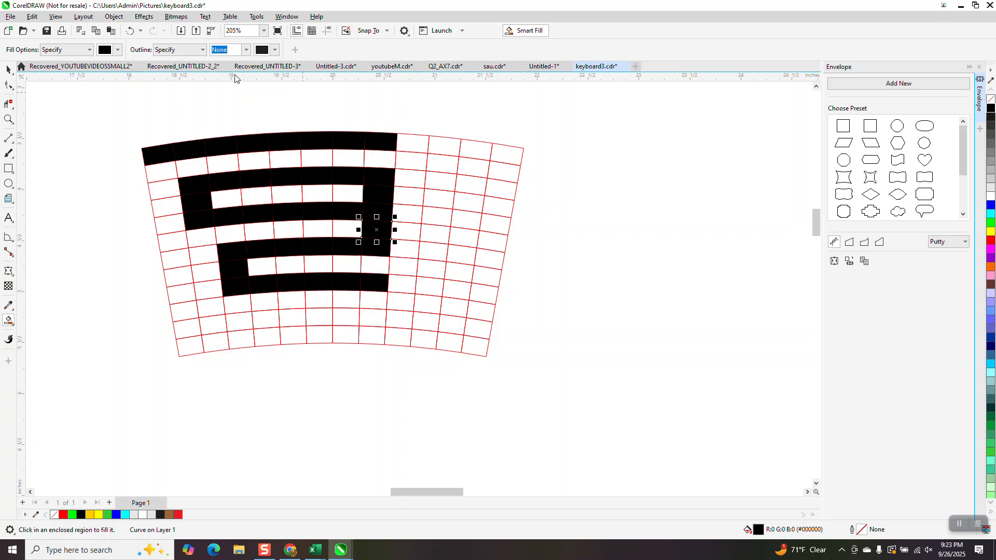
left_click(129, 30)
left_click(374, 267)
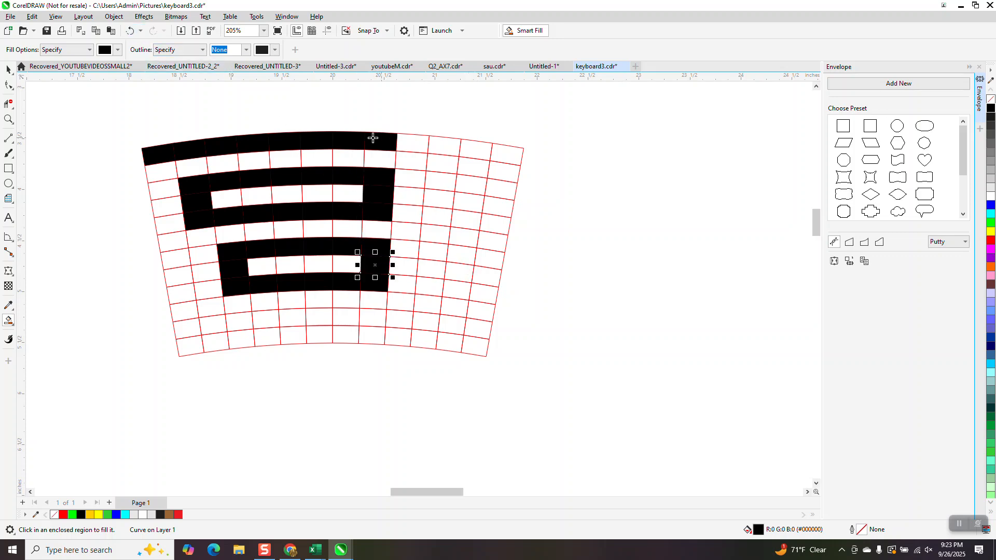
Fill the top row's remaining cells in columns nine to twelve, plus rows two and three of columns ten and eleven, with black
left_click(420, 143)
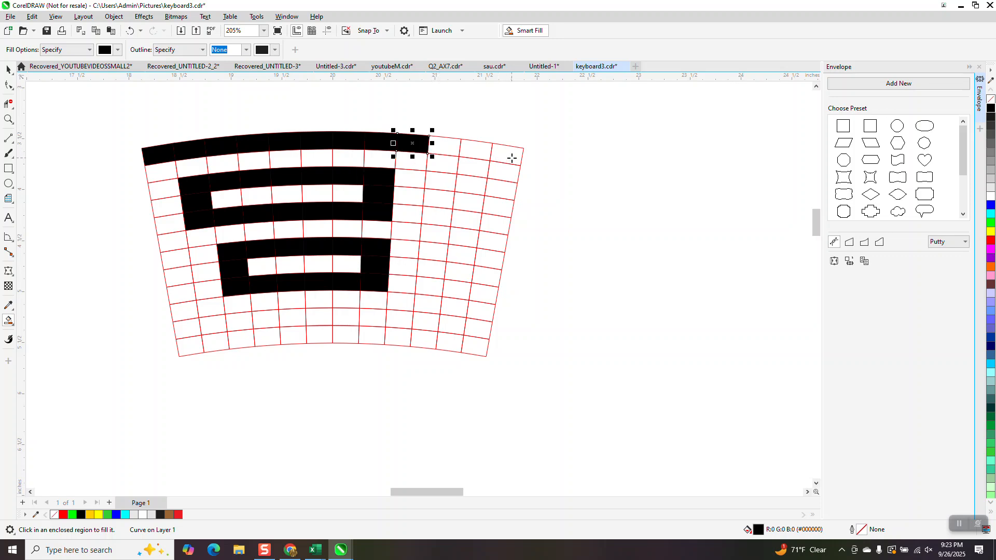
left_click(512, 158)
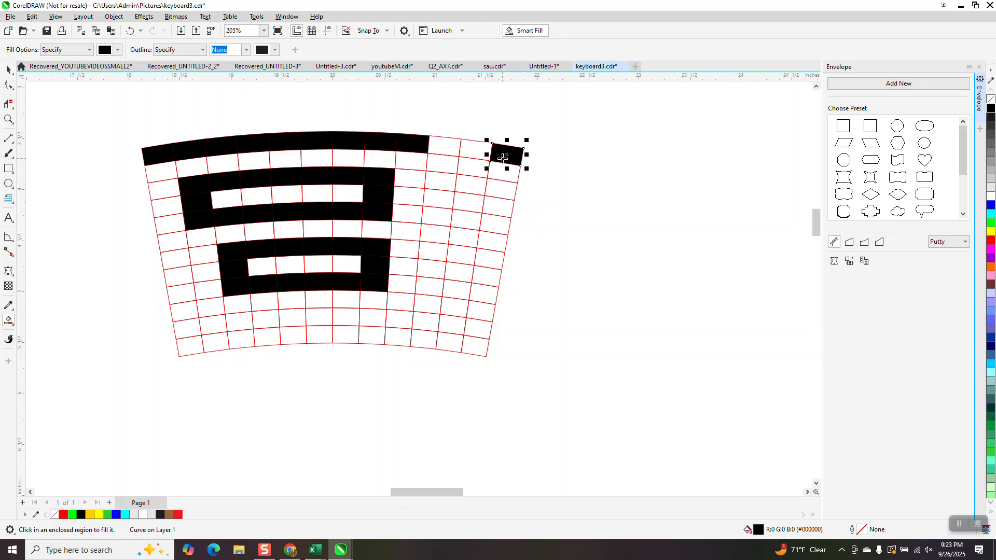
left_click(475, 156)
left_click(461, 188)
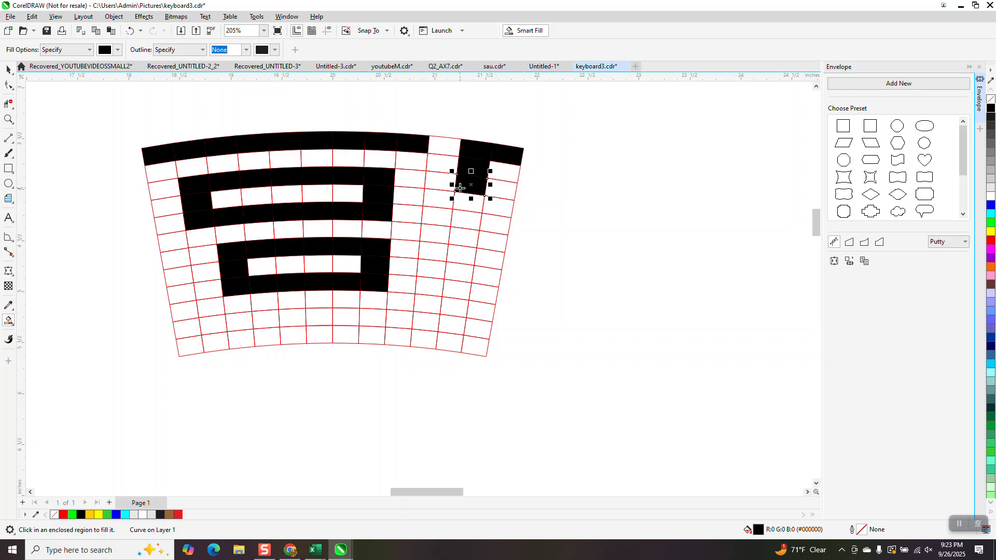
left_click(441, 185)
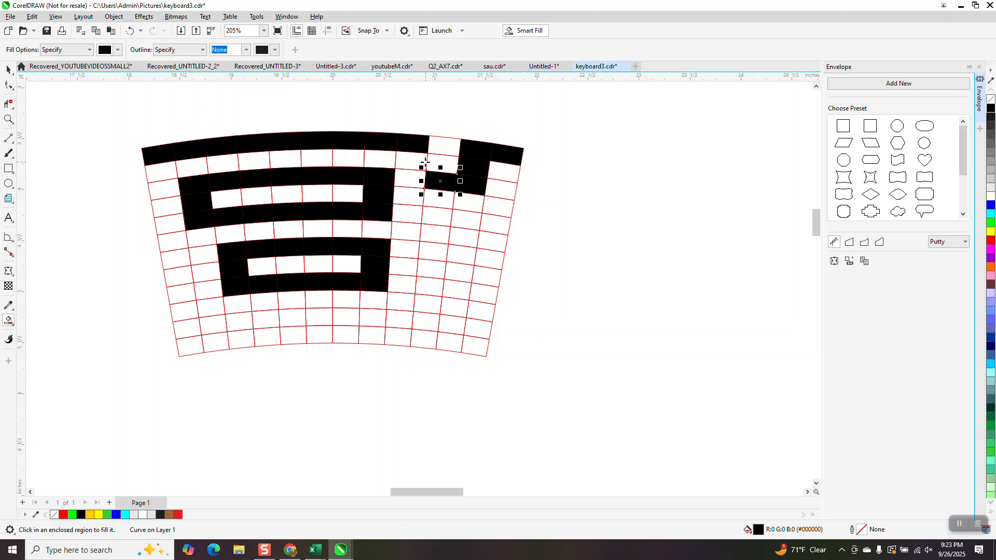
left_click(425, 162)
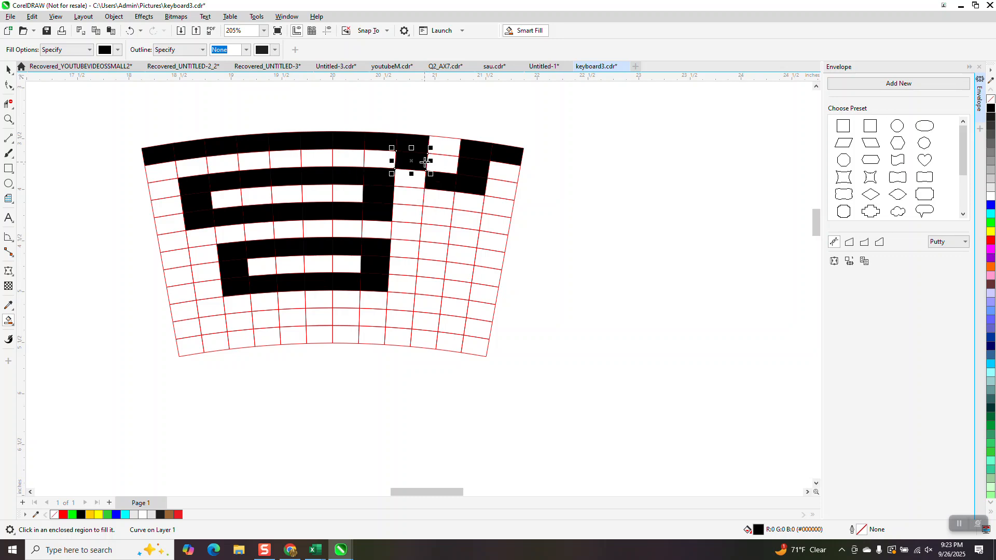
left_click(130, 31)
left_click(439, 163)
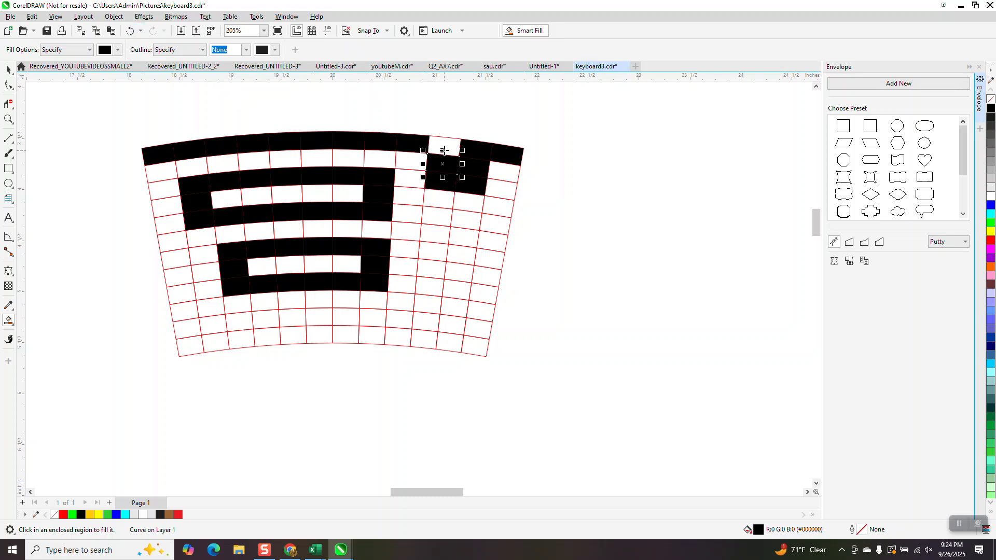
left_click(445, 148)
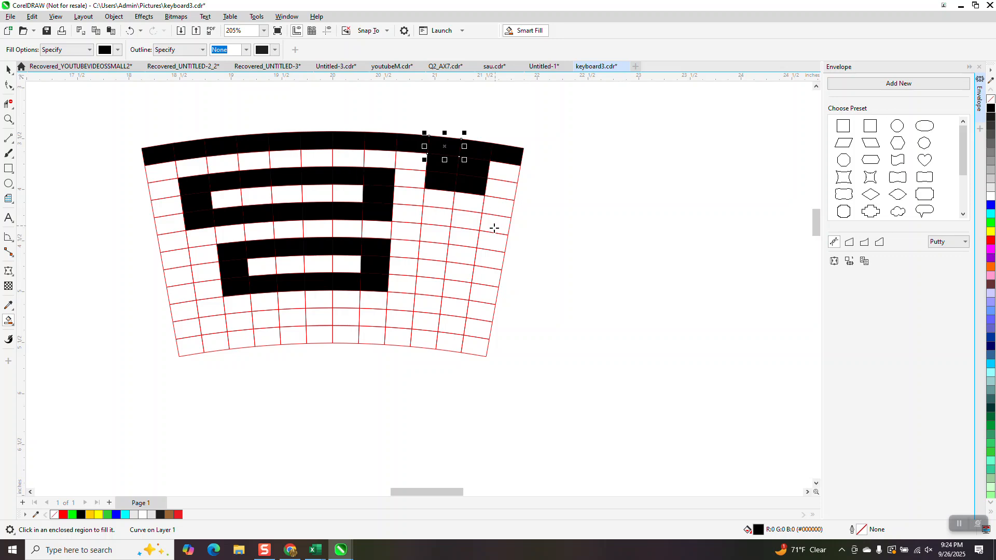
Fill column eleven with black from row six down to the grid's inner edge
left_click(471, 238)
left_click(466, 258)
left_click(463, 276)
left_click(460, 292)
left_click(459, 309)
left_click(455, 326)
left_click(453, 342)
Fill the bottom row from column ten back to column two, plus the row eleven cell of column two, with black
left_click(426, 339)
left_click(399, 337)
left_click(366, 338)
left_click(341, 337)
left_click(316, 335)
left_click(290, 335)
left_click(265, 334)
left_click(240, 337)
left_click(214, 340)
left_click(208, 326)
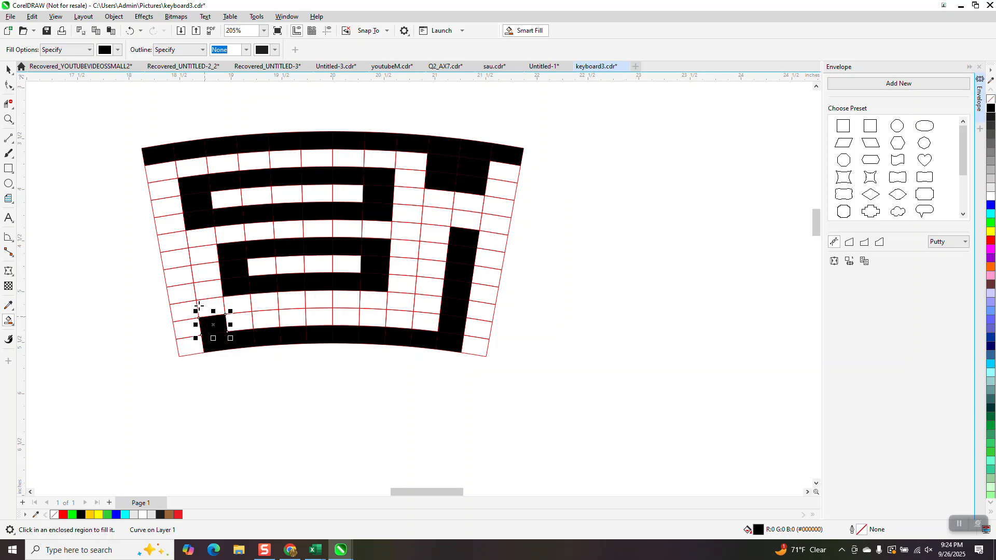
left_click(9, 69)
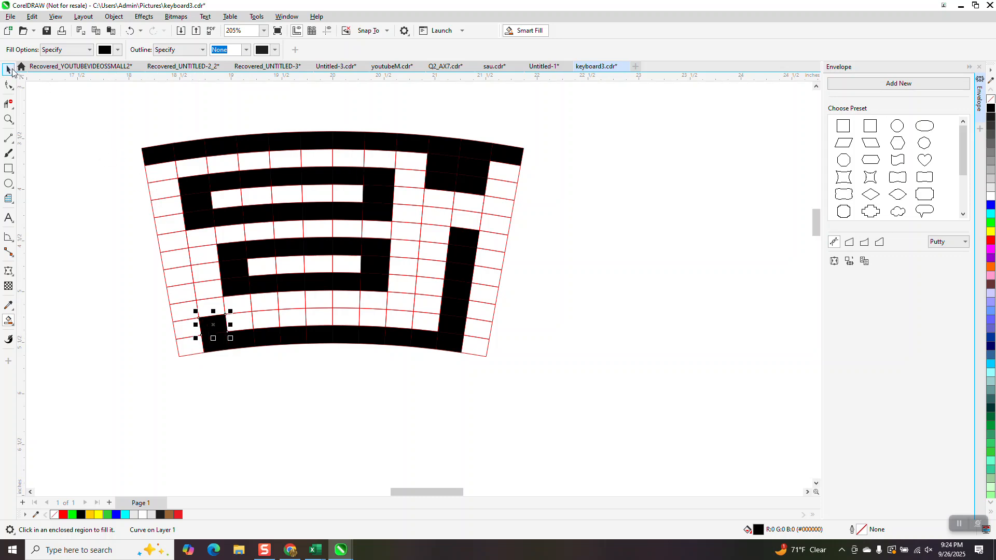
Move the red warped grid about 10 inches to the right, clear of the black cells
left_click(517, 194)
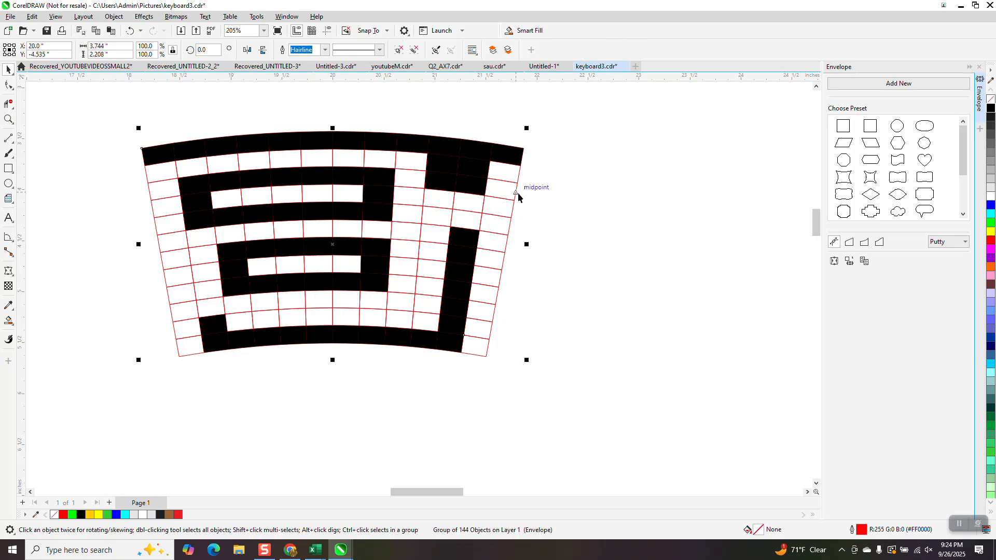
scroll(518, 192, "down", 3)
key("ctrl+u")
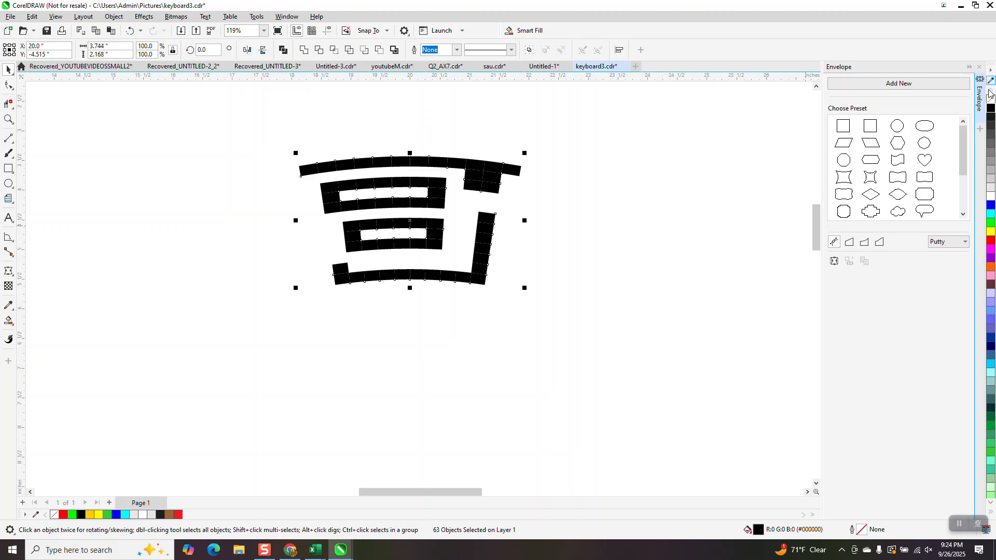
Try giving the separate black cells no fill and a black outline, and undo both changes
left_click(991, 99)
right_click(991, 110)
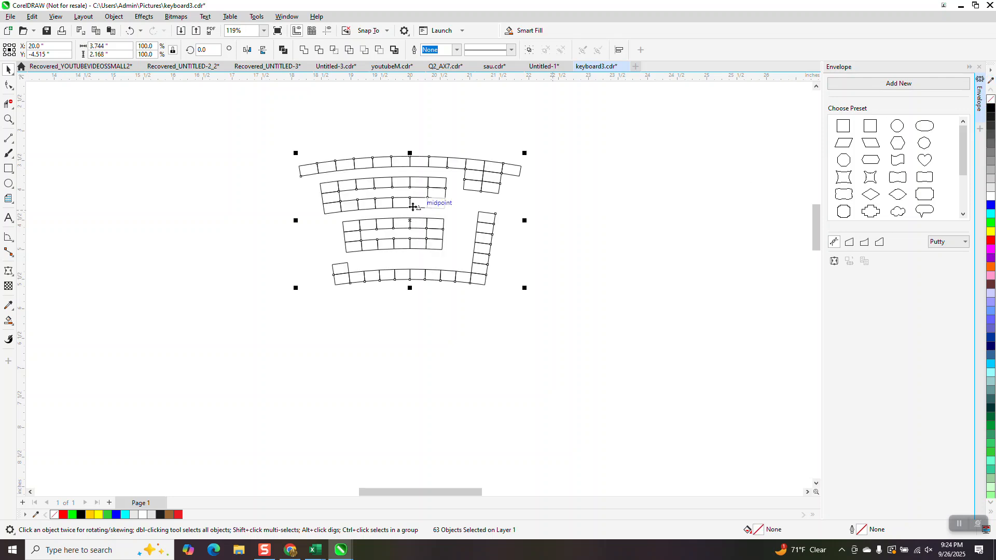
left_click(131, 31)
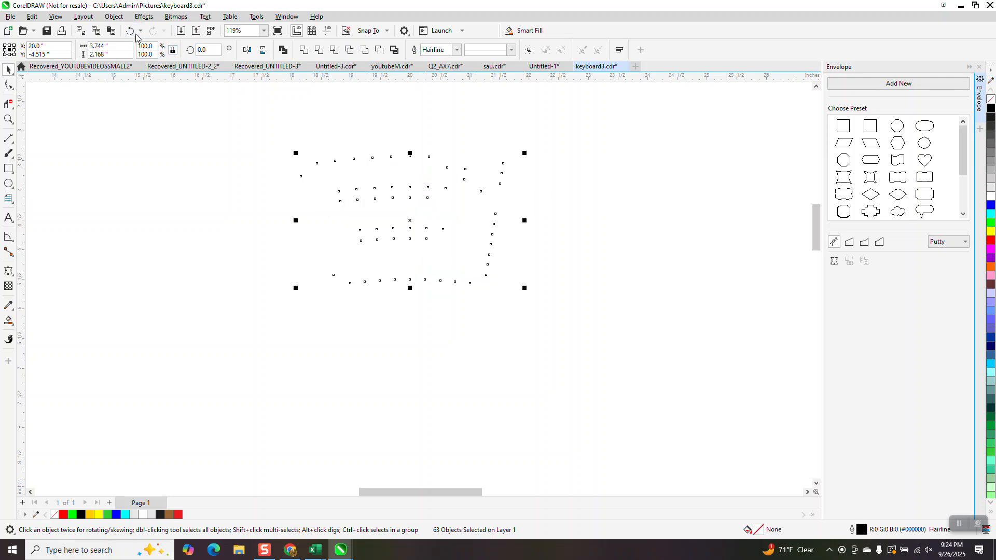
left_click(131, 31)
Weld all the black cells of the motif into one curve
left_click_drag(265, 107, 666, 364)
left_click(304, 50)
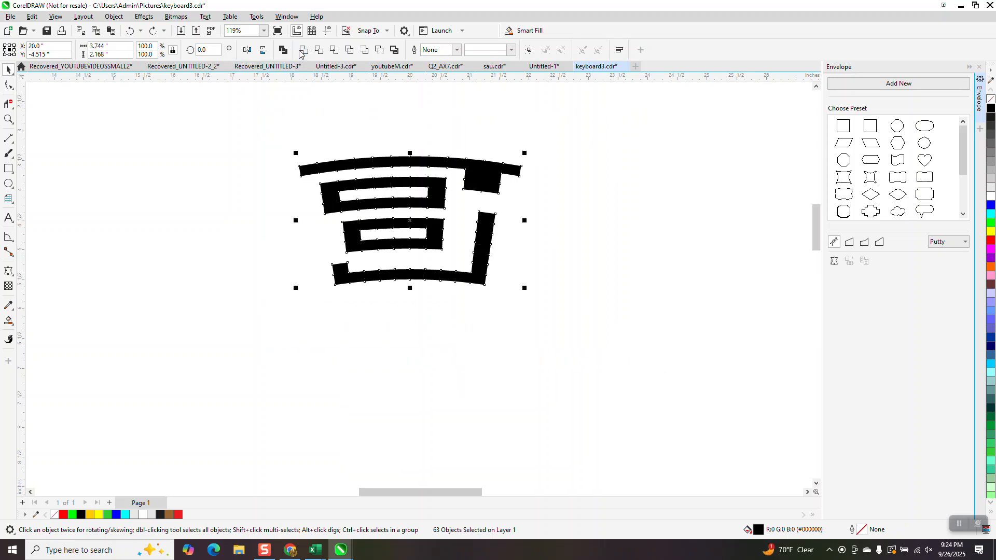
Preview the welded motif with no fill and a black outline, and undo both changes
left_click(991, 98)
right_click(991, 108)
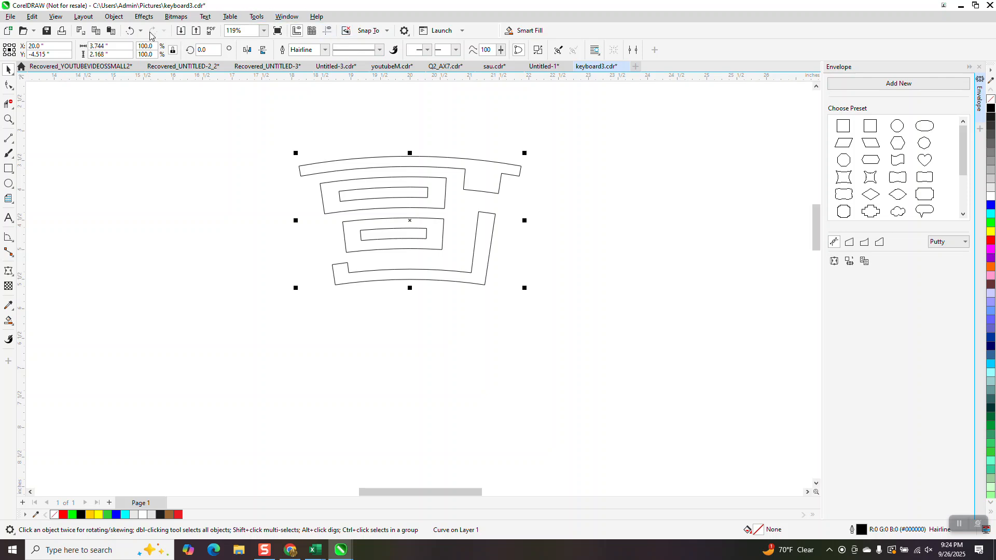
left_click(130, 30)
left_click(131, 30)
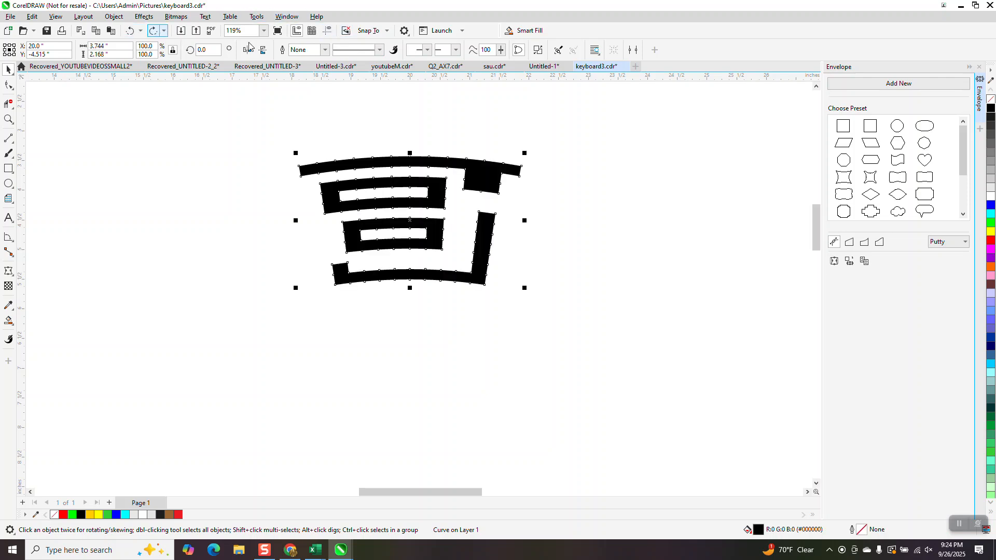
Remove the welded motif's fill and give it a black outline
scroll(387, 146, "down", 3)
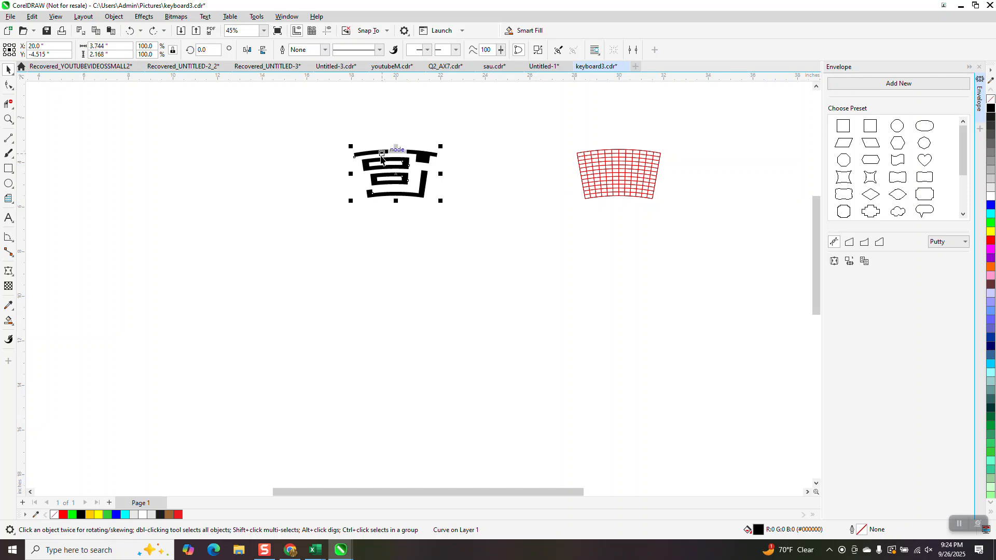
left_click(992, 99)
right_click(991, 108)
Create a copy of the outlined motif rotated 20 degrees about the ring's centre
left_click_drag(311, 125, 484, 223)
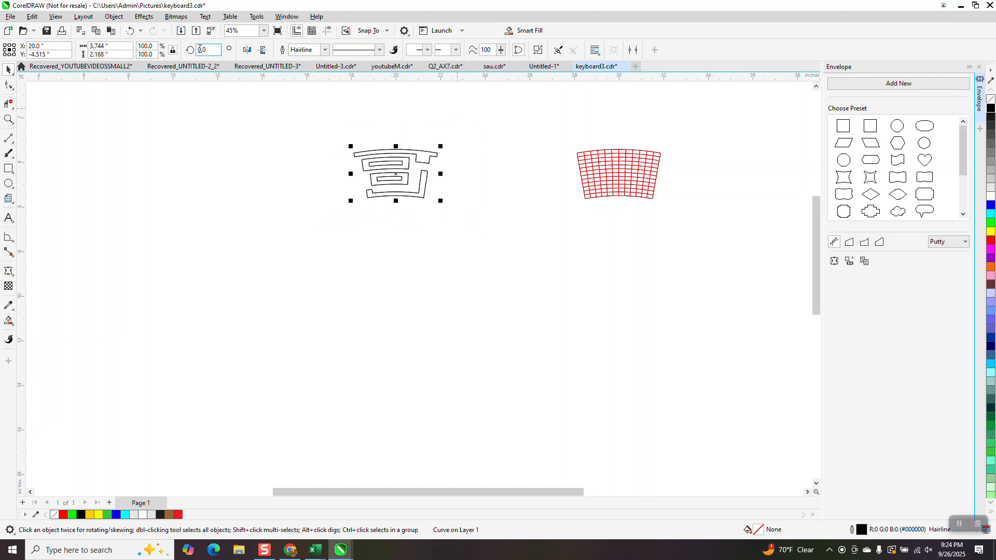
left_click(210, 49)
type("20")
key("Return")
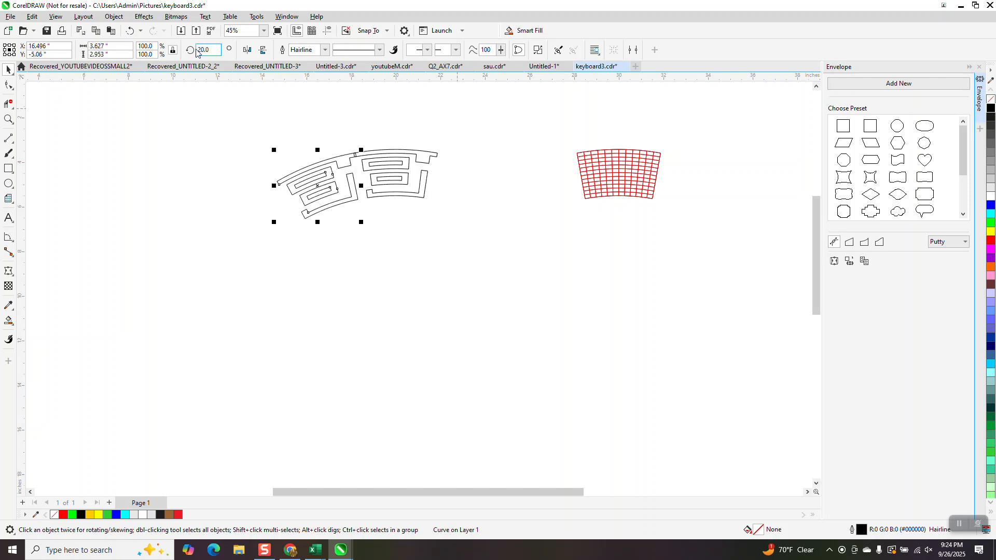
Check the joint between the two motifs and add another copy at a 40-degree rotation
left_click(9, 119)
left_click_drag(345, 151, 362, 160)
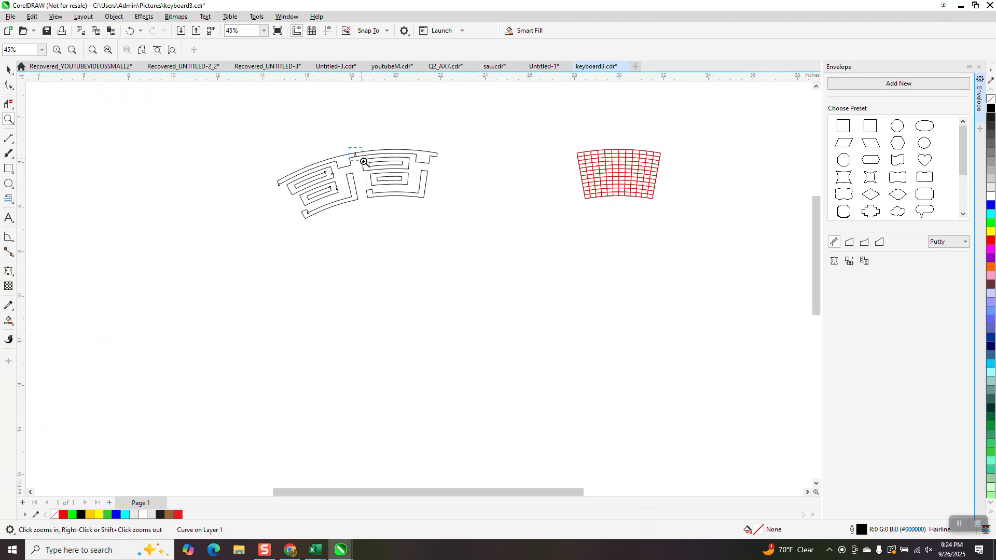
scroll(363, 260, "down", 8)
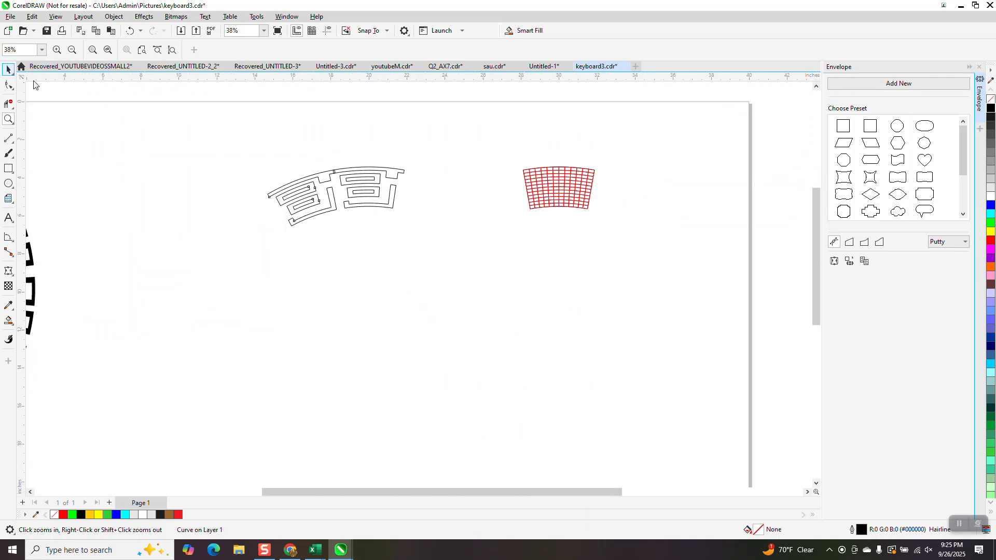
left_click(8, 69)
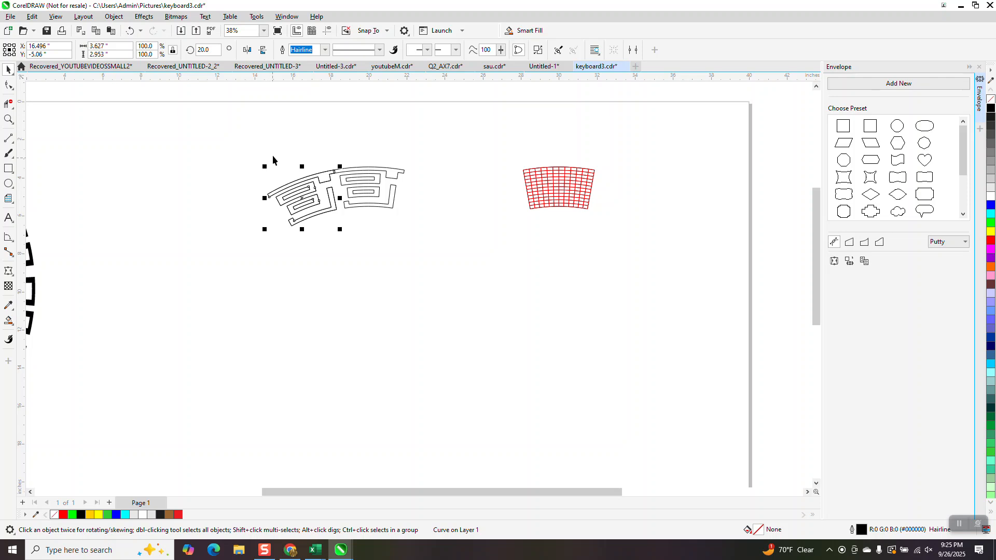
left_click_drag(213, 50, 191, 55)
type("40")
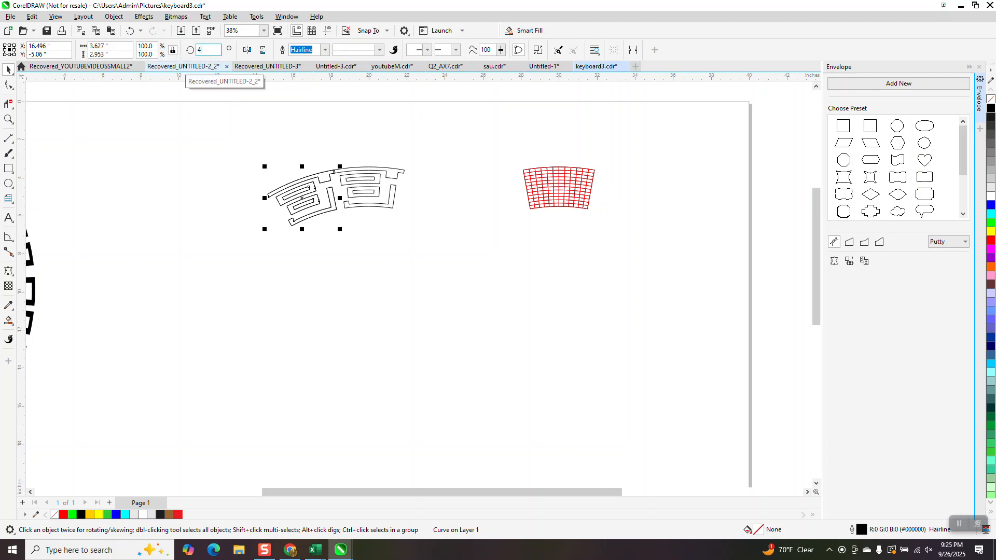
key("Return")
Repeat the rotated duplicate of the motif in 20-degree increments around the circle to complete the ring
key("ctrl+d")
key("ctrl+d")
key("ctrl+d")
key("ctrl+d")
key("ctrl+d")
key("ctrl+d")
key("ctrl+d")
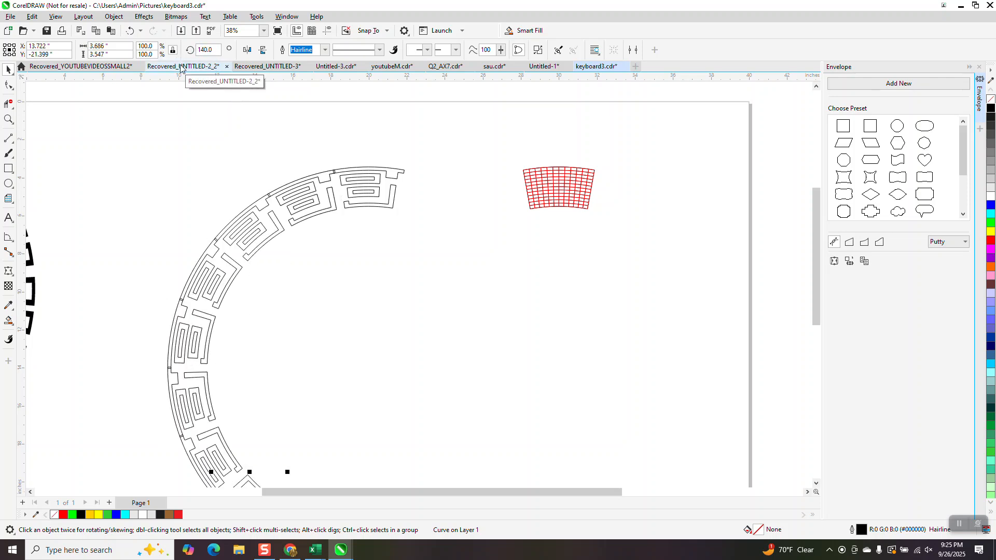
key("ctrl+d")
key("ctrl+d")
key("ctrl+d")
key("ctrl+d")
key("ctrl+d")
key("ctrl+d")
key("ctrl+d")
key("ctrl+d")
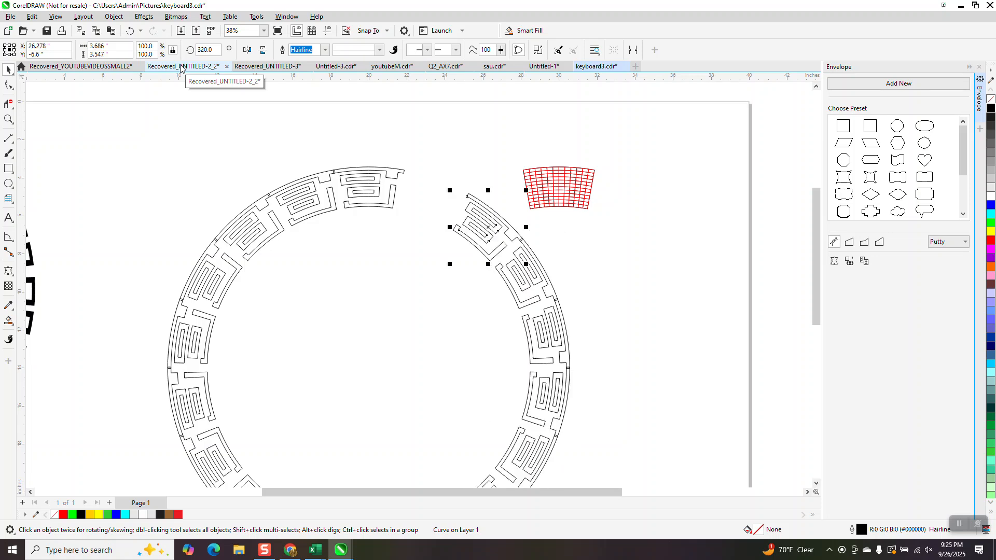
Move the red grid and the separate ring-segment outline outside the completed ring
left_click_drag(585, 181, 643, 140)
scroll(617, 104, "down", 2)
left_click_drag(593, 175, 703, 172)
Weld all the motif copies around the ring into one curve
left_click_drag(443, 368, 611, 429)
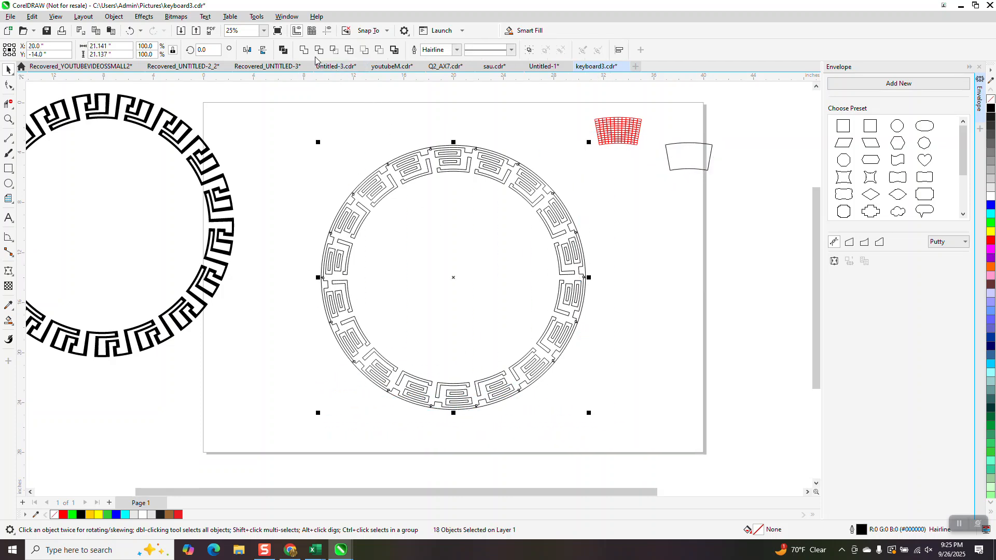
left_click(304, 51)
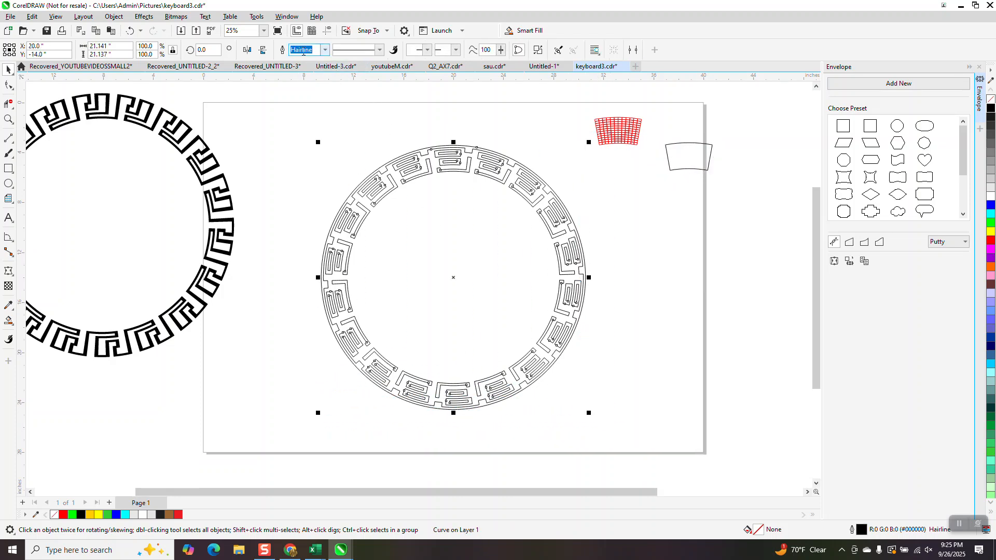
left_click(8, 119)
left_click_drag(383, 138, 510, 199)
scroll(440, 182, "down", 3)
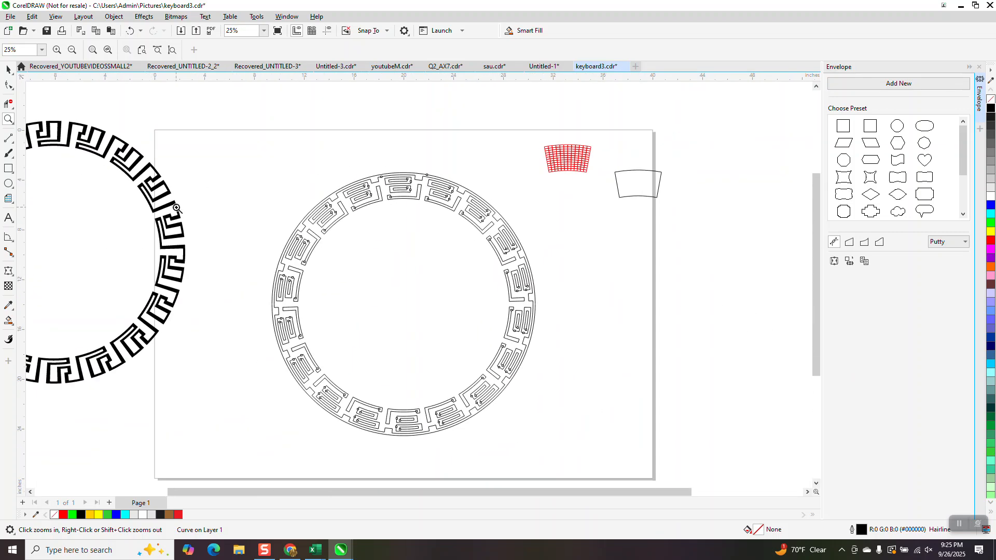
Smart Fill the continuous outer band of the ring, including its inward blocks, with black and no outline
left_click_drag(331, 161, 517, 244)
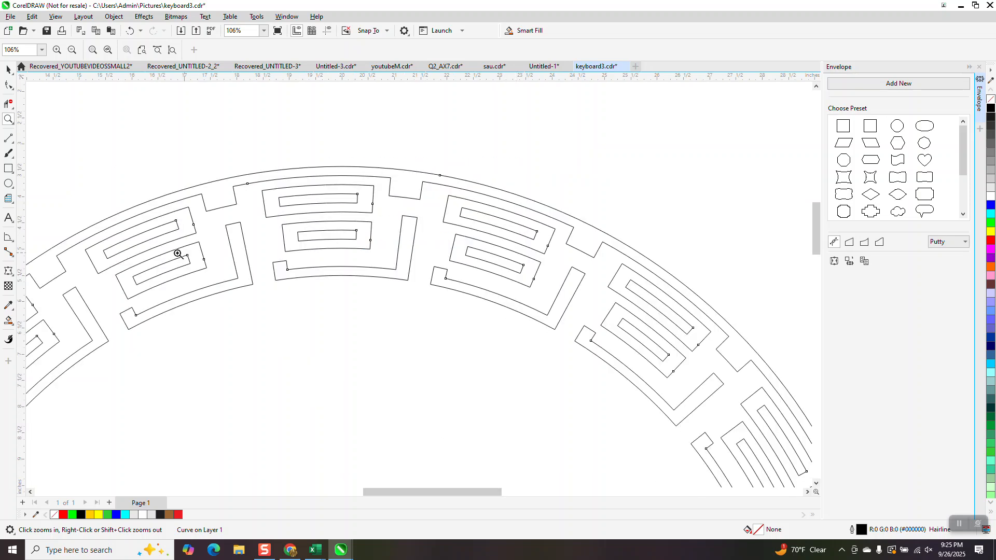
left_click(9, 321)
left_click(299, 174)
scroll(300, 172, "down", 2)
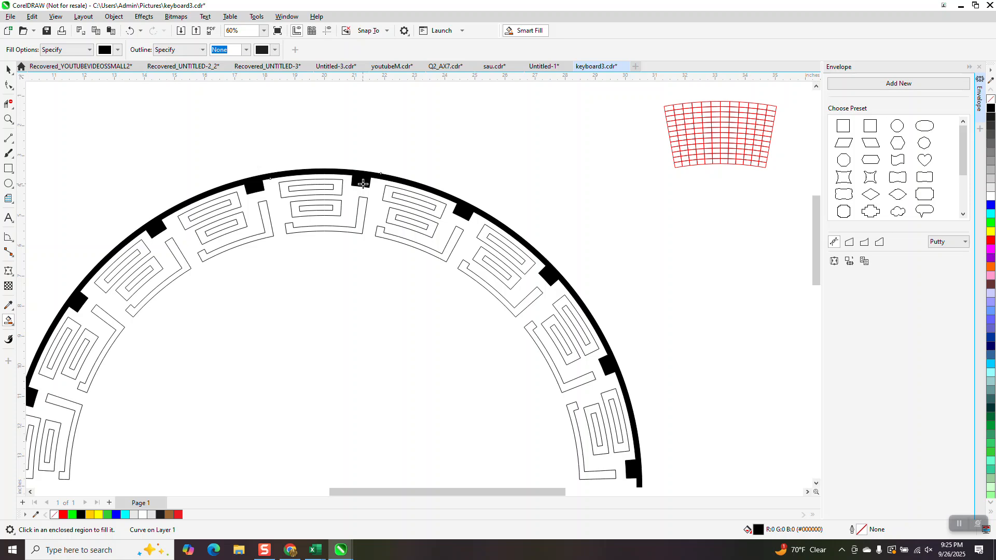
scroll(368, 176, "down", 1)
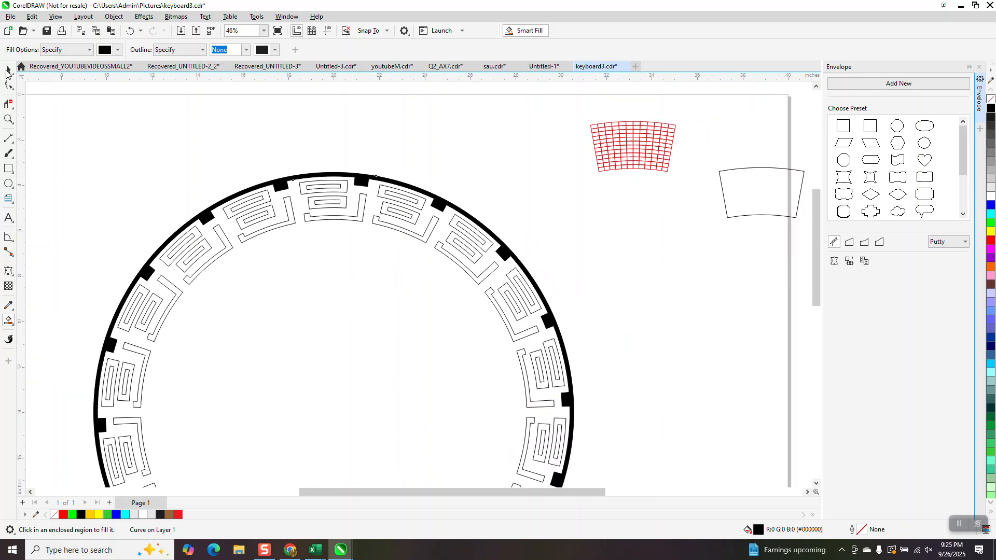
key("space")
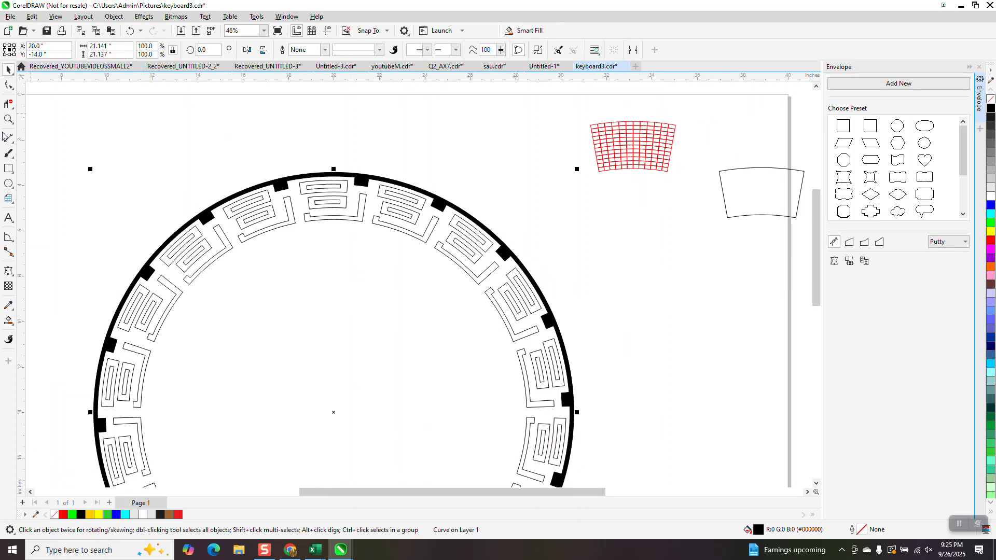
Smart Fill the outer rectangular loop of the ring's topmost motif with green
left_click(9, 321)
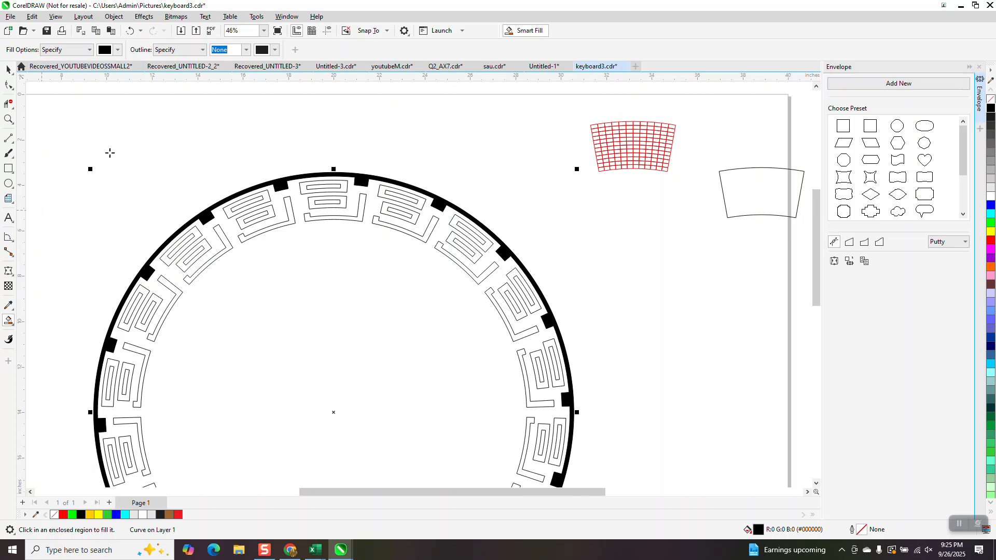
left_click(118, 50)
left_click(175, 114)
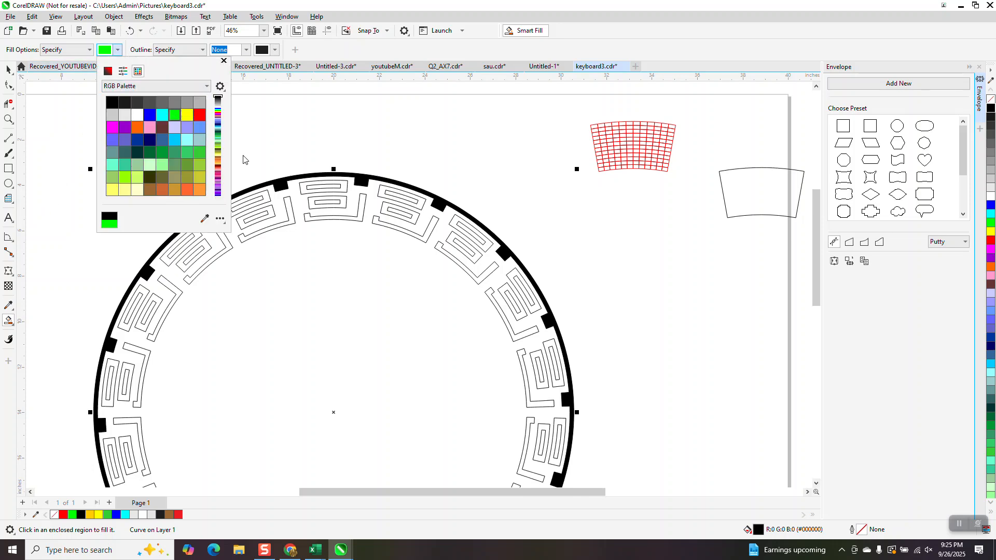
left_click(305, 190)
left_click(306, 188)
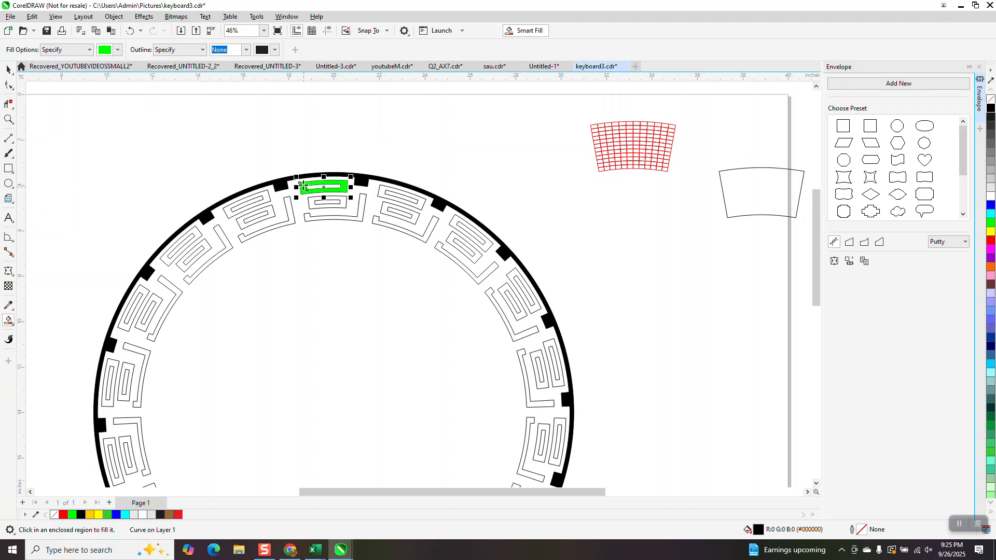
Smart Fill the inner rectangular loop of the topmost motif with blue
left_click(118, 51)
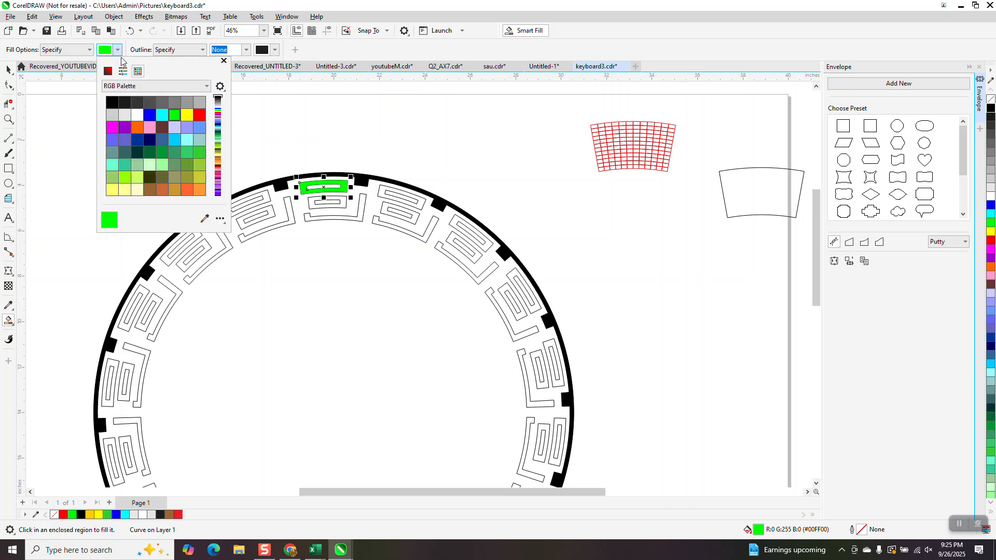
left_click(150, 115)
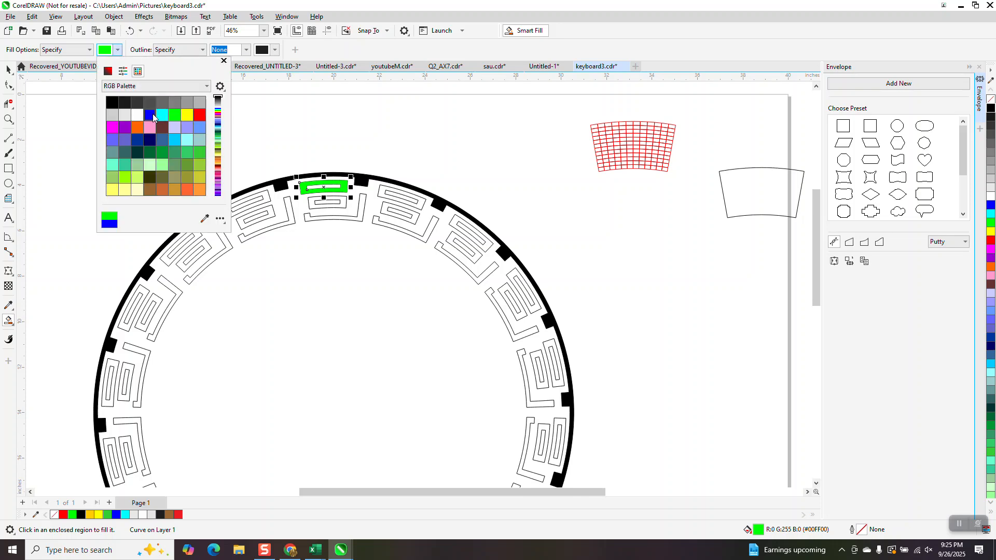
left_click(310, 204)
left_click(312, 204)
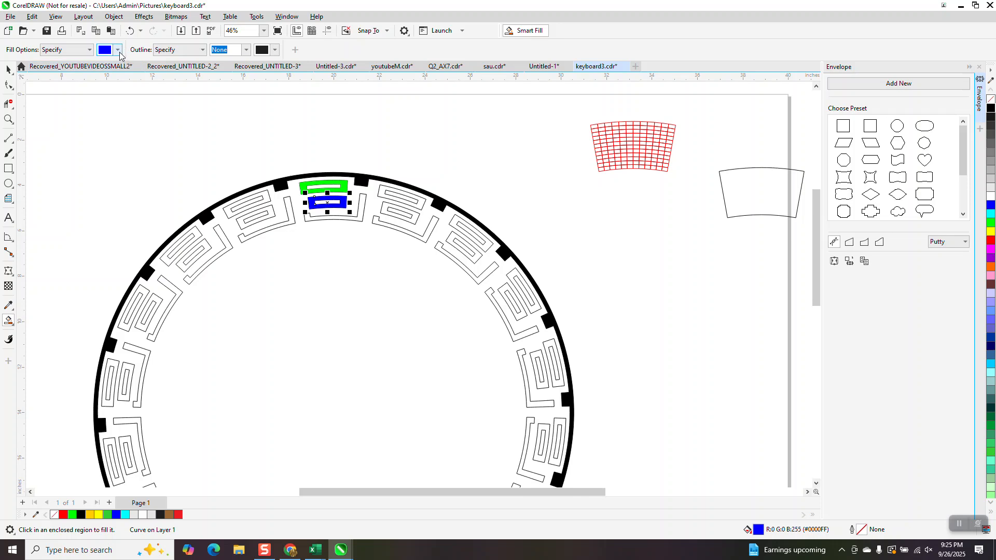
Smart Fill the hooked bar along the inner edge of the topmost motif with red
left_click(118, 51)
left_click(200, 115)
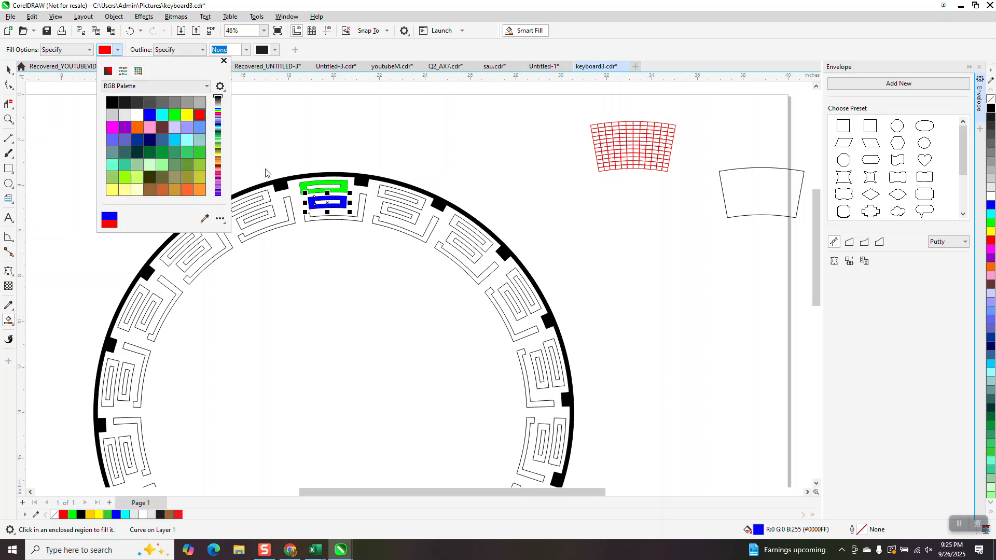
left_click(361, 208)
left_click(361, 209)
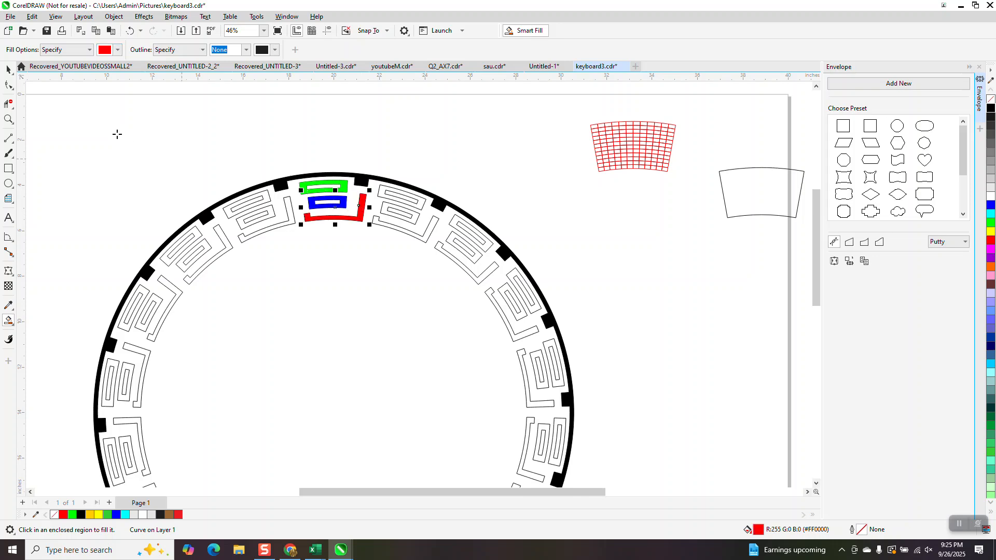
Group the green, blue and red pieces and create a copy rotated 20 degrees about the ring's centre
left_click(8, 69)
left_click_drag(284, 172, 377, 262)
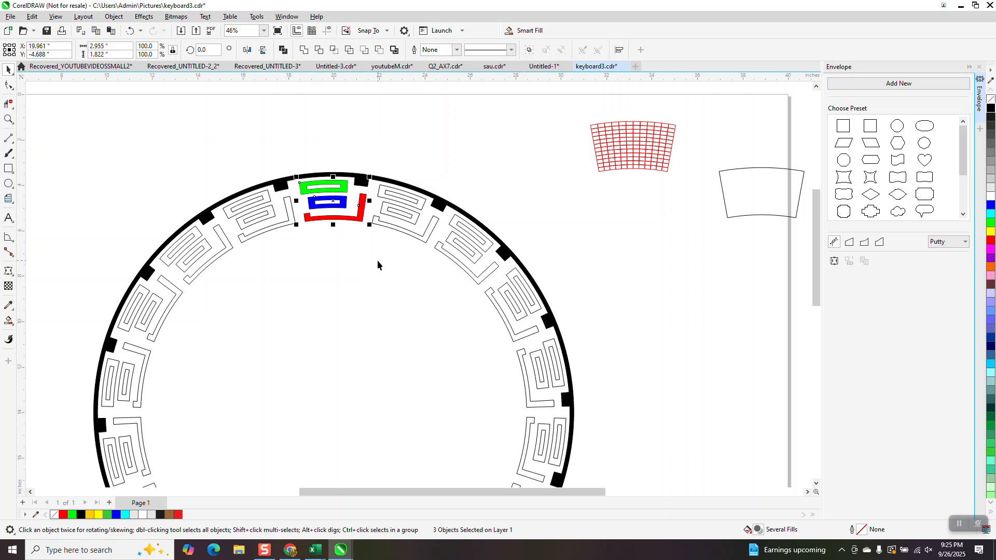
key("ctrl+g")
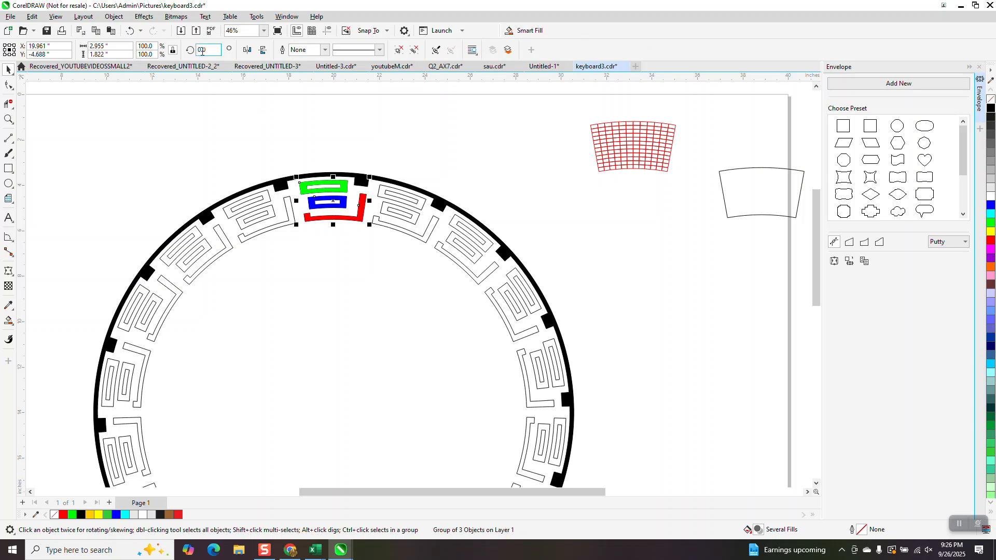
type("20")
key("Return")
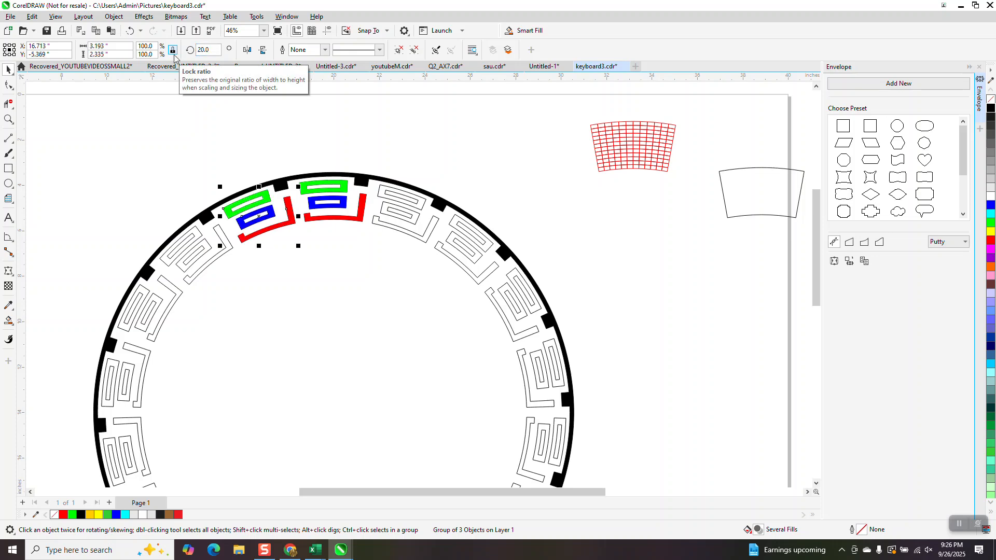
Move the unfilled welded outline ring 30 inches to the right, away from the filled pieces
left_click(418, 203)
key("Right")
key("Right")
key("Right")
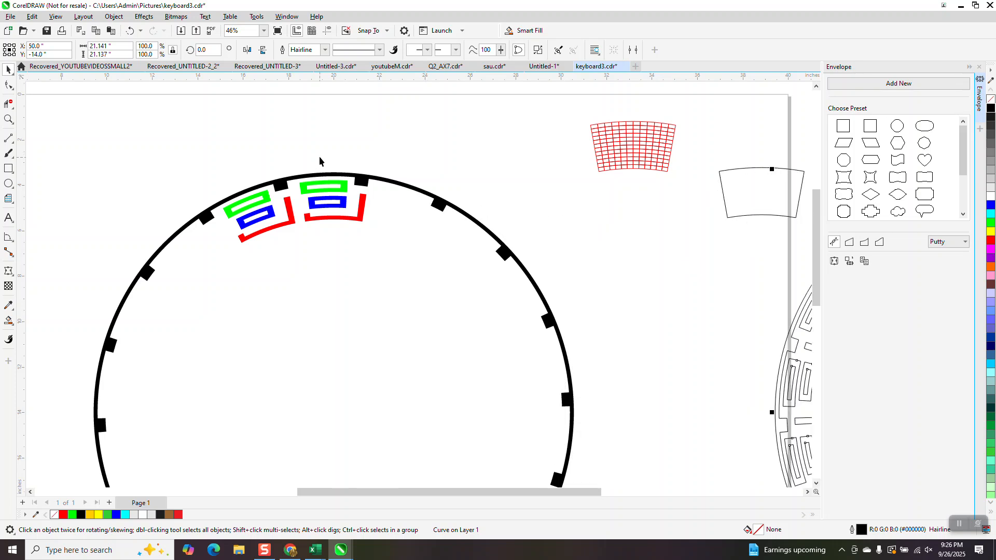
Duplicate the rotated green, blue and red group around the ring in 20-degree increments, from 40 through 340 degrees
left_click(278, 224)
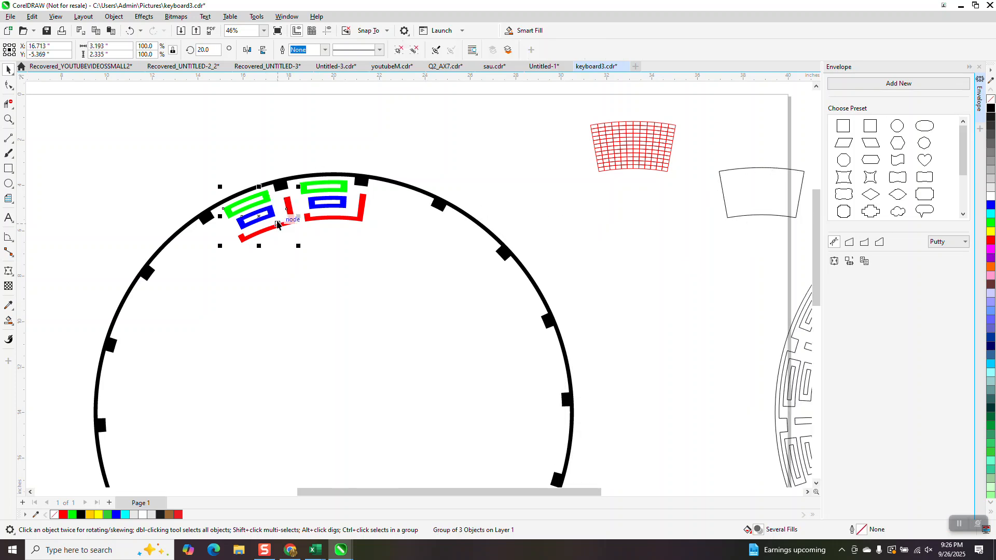
left_click(205, 50)
type("40")
key("Return")
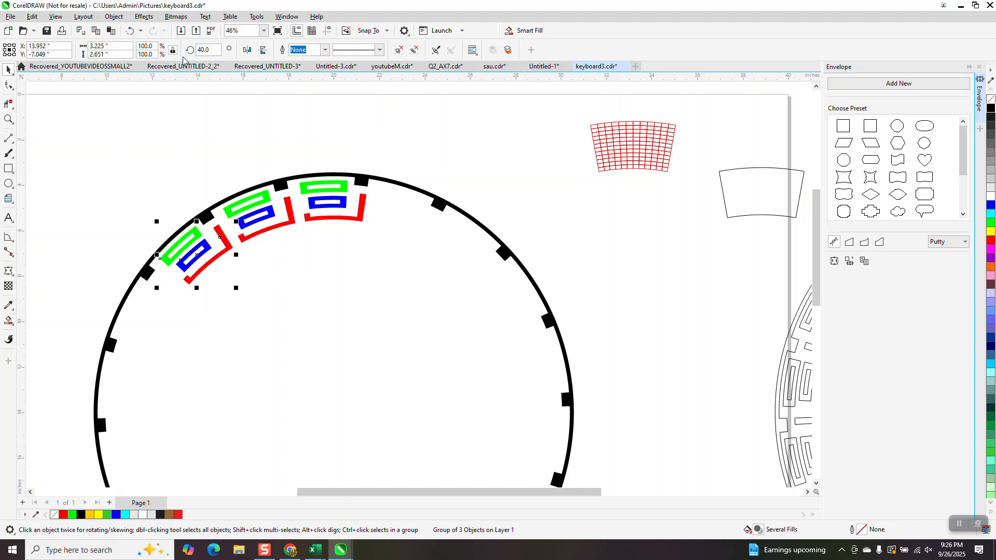
key("ctrl+r")
key("ctrl+r")
key("ctrl+r")
key("ctrl+r")
key("ctrl+r")
key("ctrl+r")
key("ctrl+r")
key("ctrl+r")
key("ctrl+r")
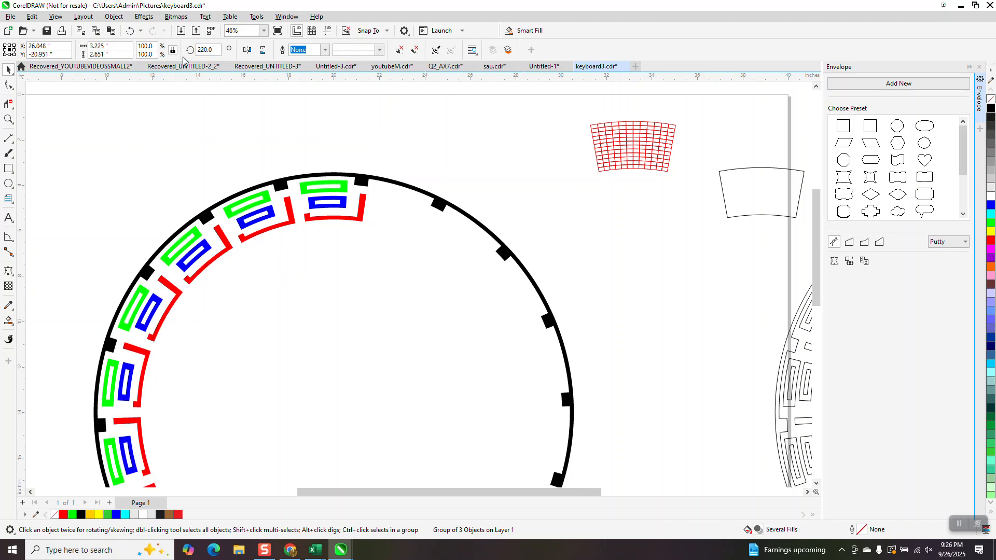
key("ctrl+r")
key("ctrl+r")
key("ctrl+r")
key("ctrl+r")
key("ctrl+r")
key("ctrl+r")
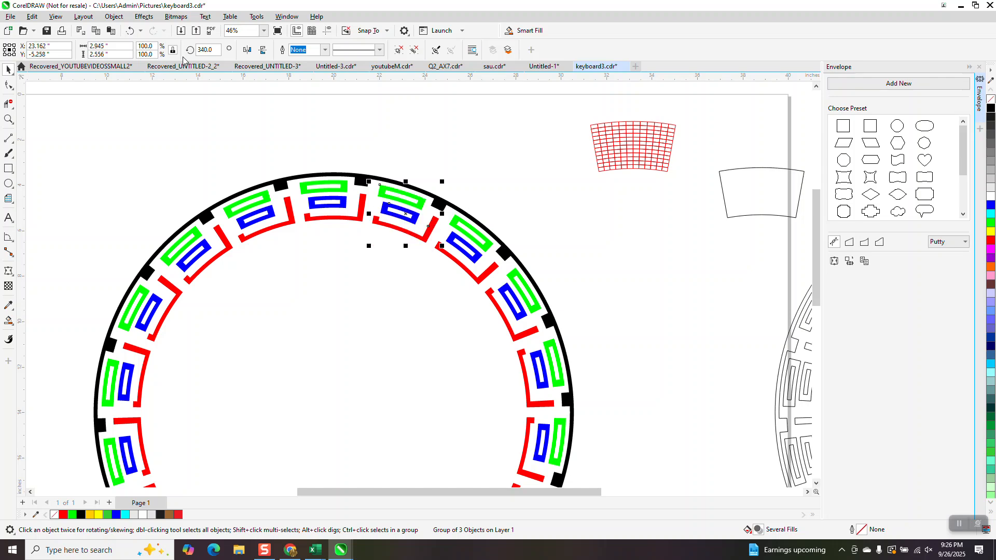
Examine the fully coloured ring, the curved red grid and the empty curved envelope shape beside it
scroll(341, 120, "down", 2)
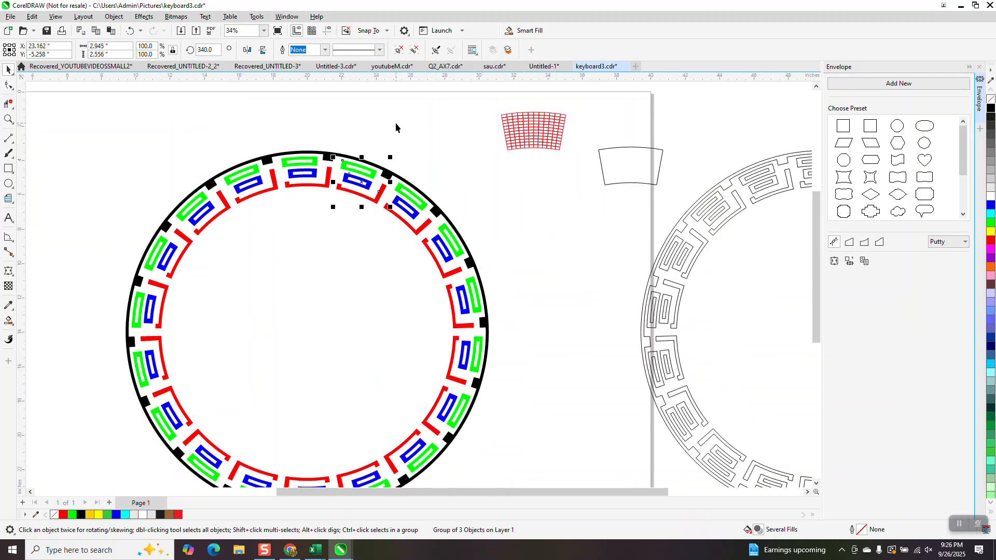
scroll(394, 123, "down", 2)
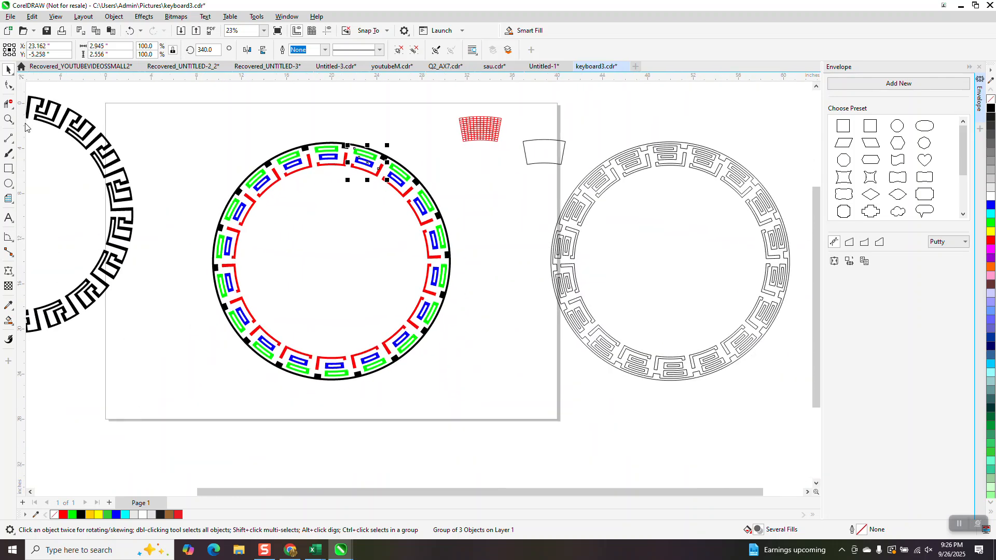
left_click(8, 119)
left_click_drag(290, 140, 358, 174)
scroll(348, 174, "down", 10)
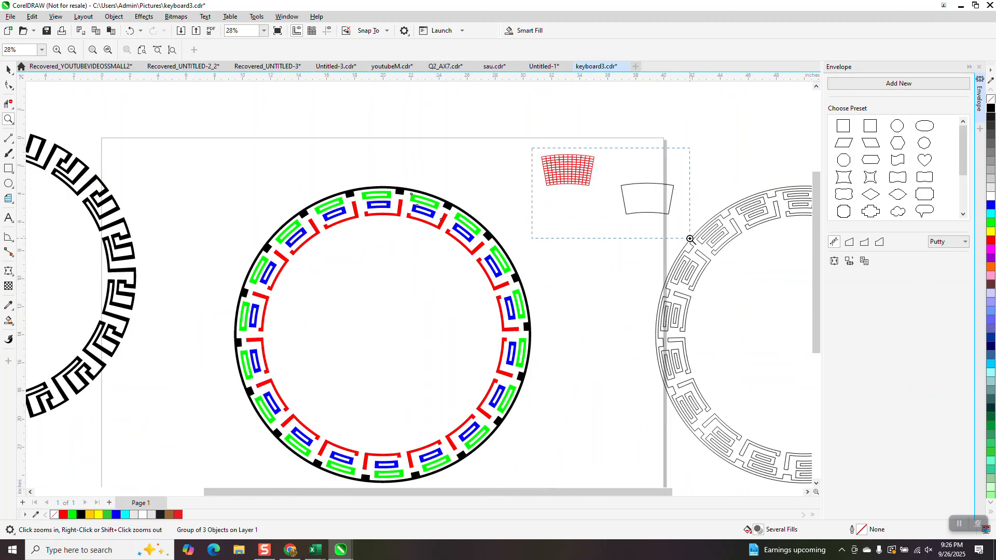
left_click_drag(690, 239, 690, 239)
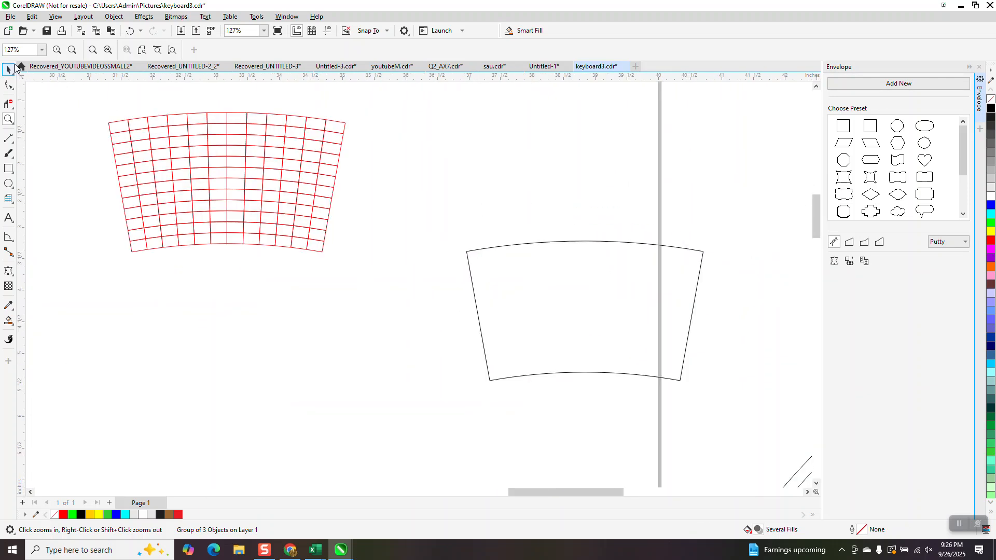
left_click(16, 69)
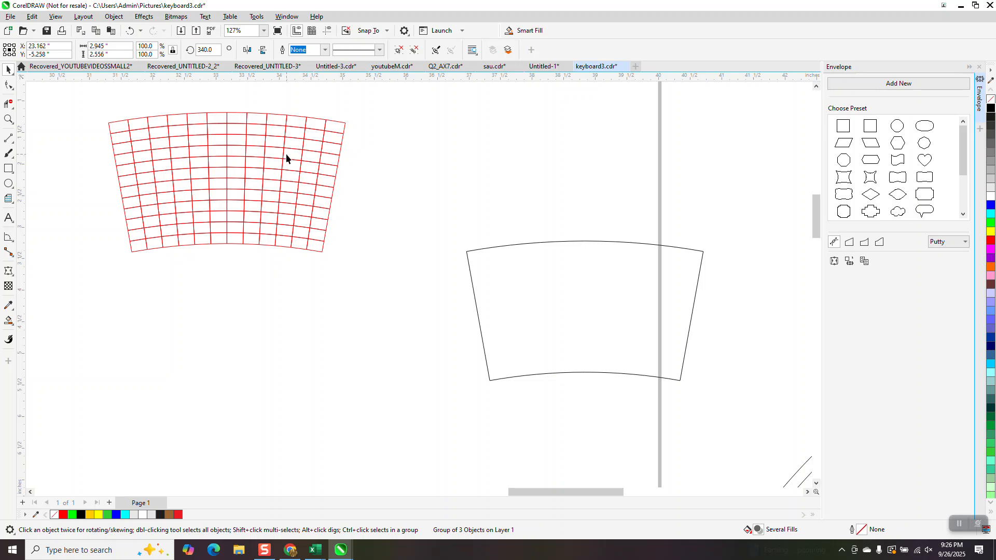
scroll(287, 154, "down", 3)
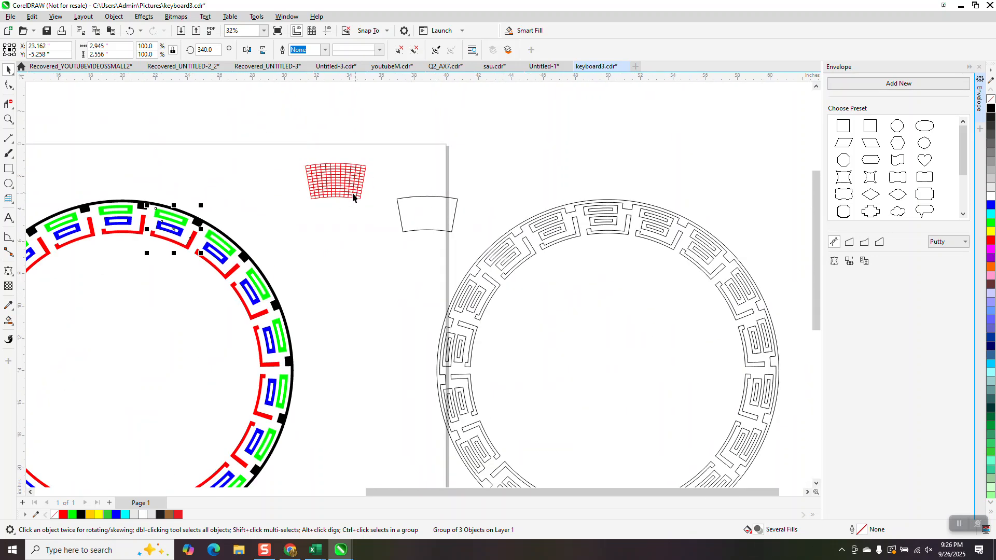
left_click(9, 119)
left_click_drag(309, 151, 420, 217)
scroll(420, 218, "down", 6)
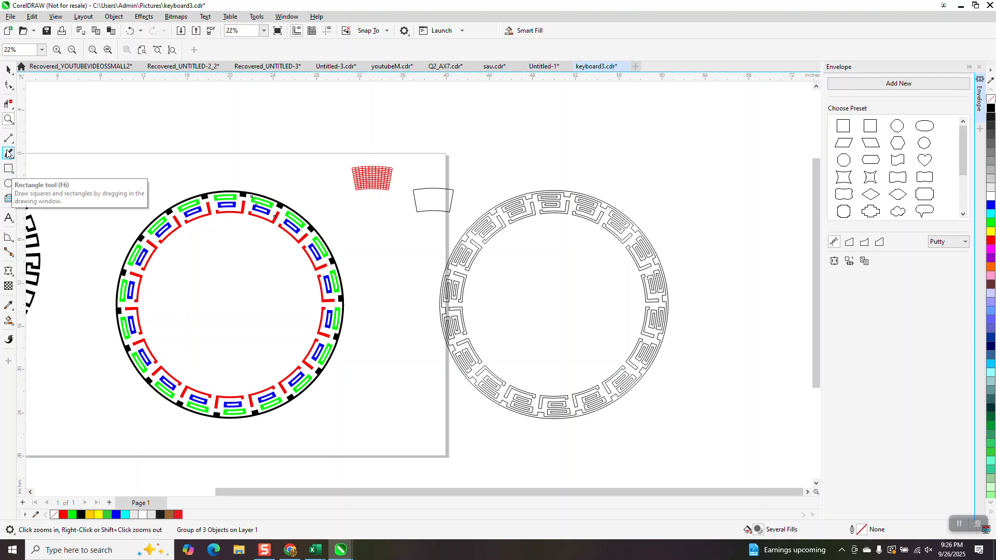
Inspect the coloured motifs at the top of the ring up close and compare them with the solid black Greek key ring
left_click_drag(185, 185, 289, 232)
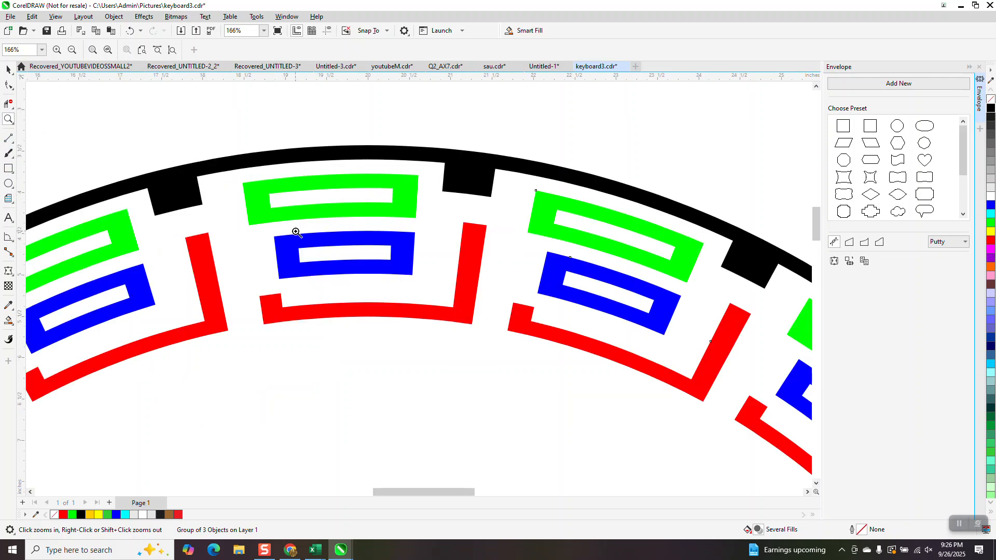
scroll(329, 219, "down", 3)
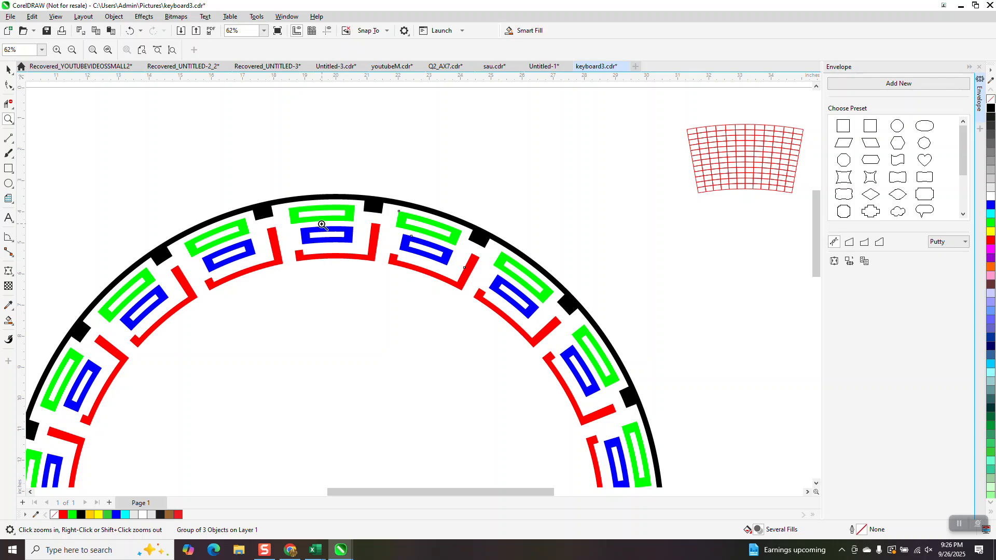
scroll(321, 221, "down", 3)
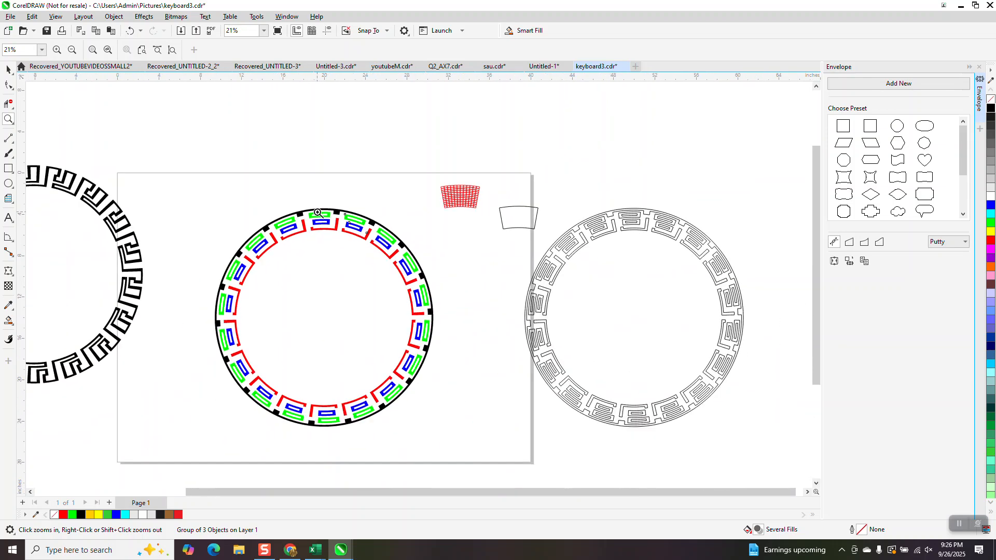
left_click_drag(74, 187, 161, 263)
scroll(281, 229, "down", 2)
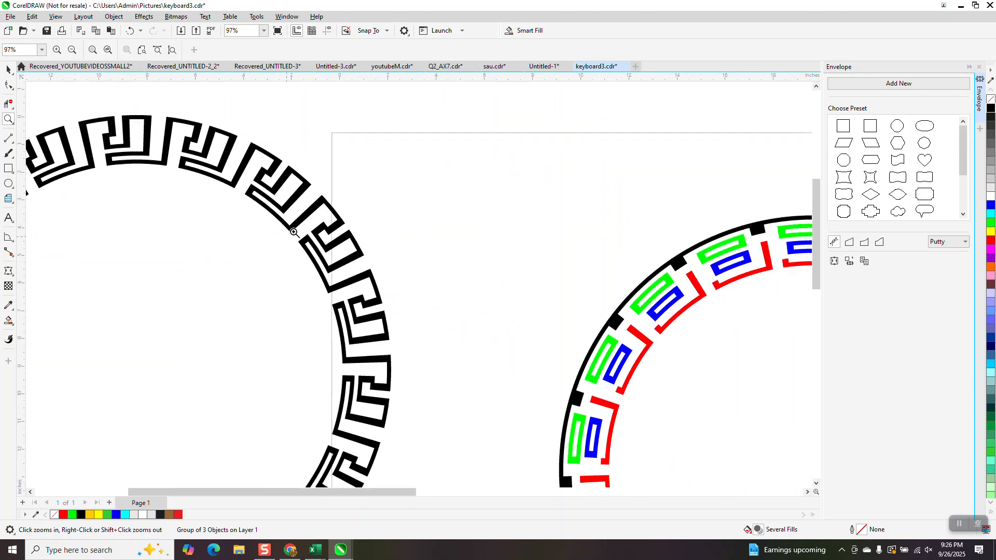
scroll(336, 218, "down", 1)
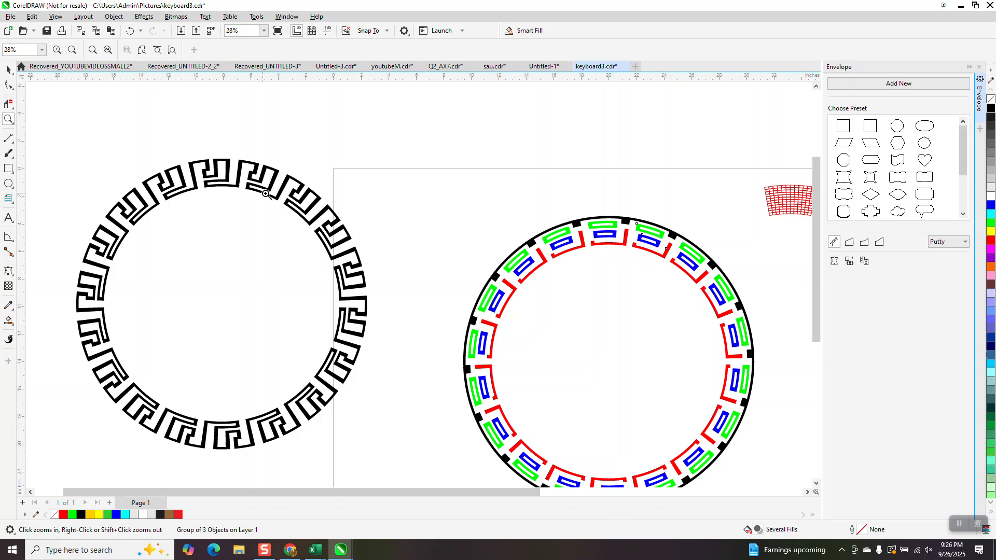
left_click_drag(222, 151, 307, 227)
scroll(304, 223, "down", 3)
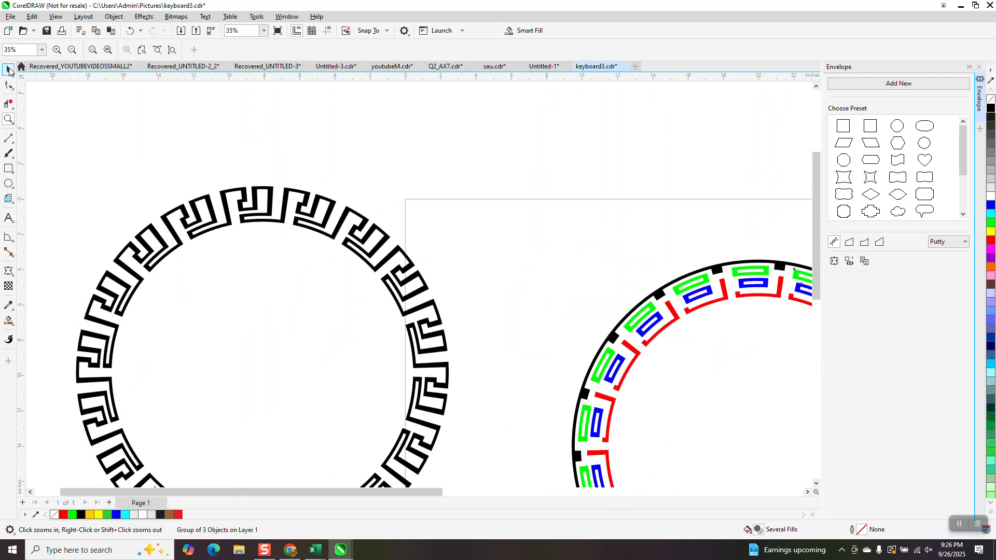
Fill the solid black Greek key ring with red
key("space")
left_click(314, 221)
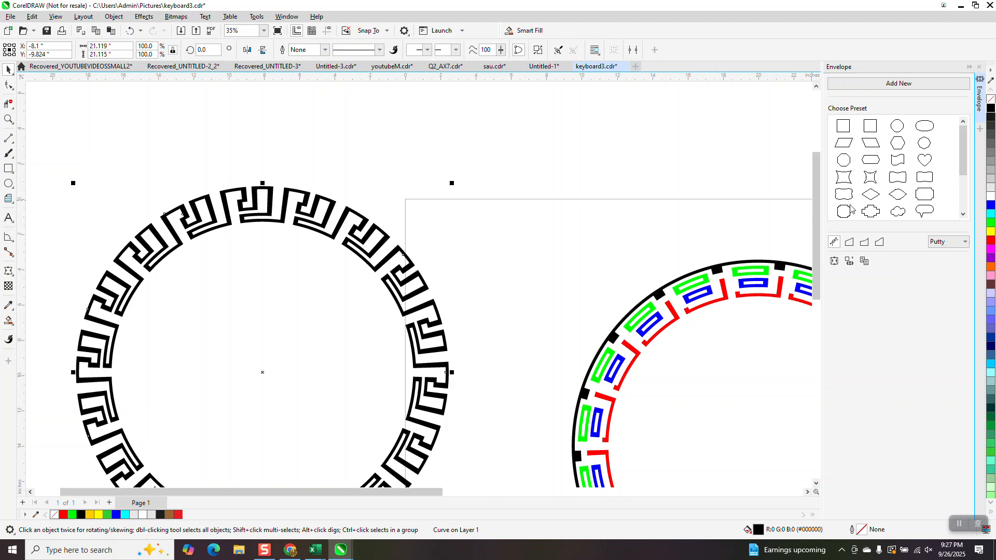
left_click(991, 240)
scroll(474, 175, "down", 1)
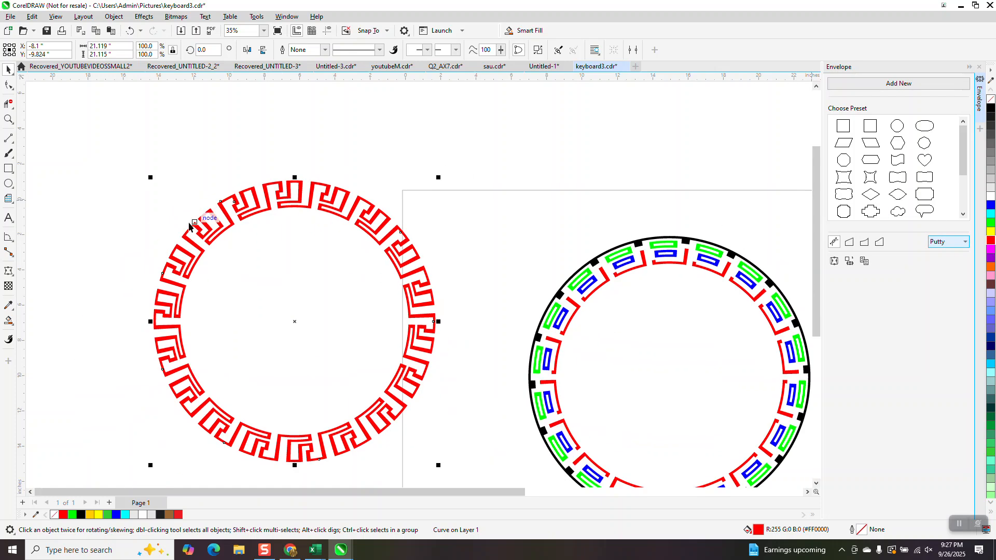
Apply a linear fountain fill across the red Greek key ring, running horizontally from red to yellow
left_click(14, 325)
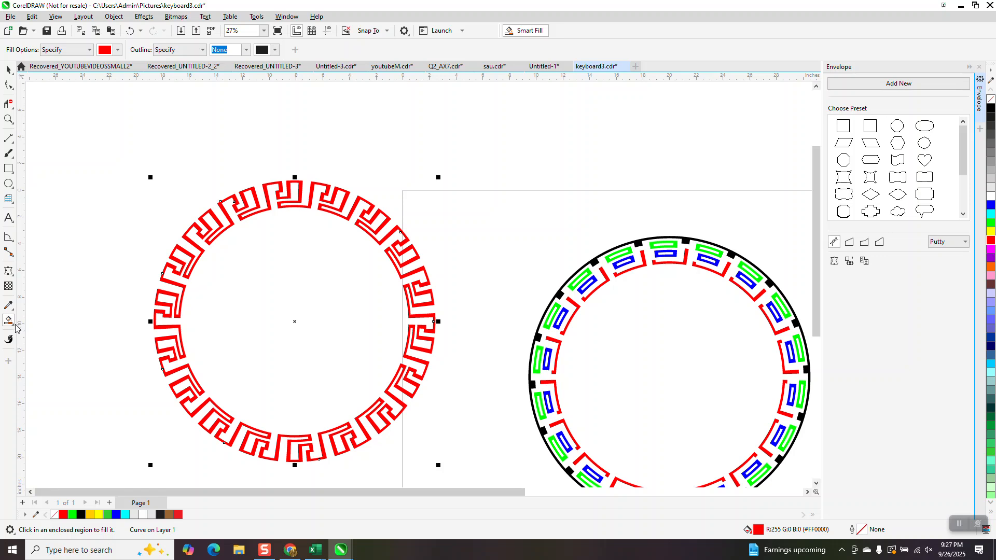
left_click(18, 330)
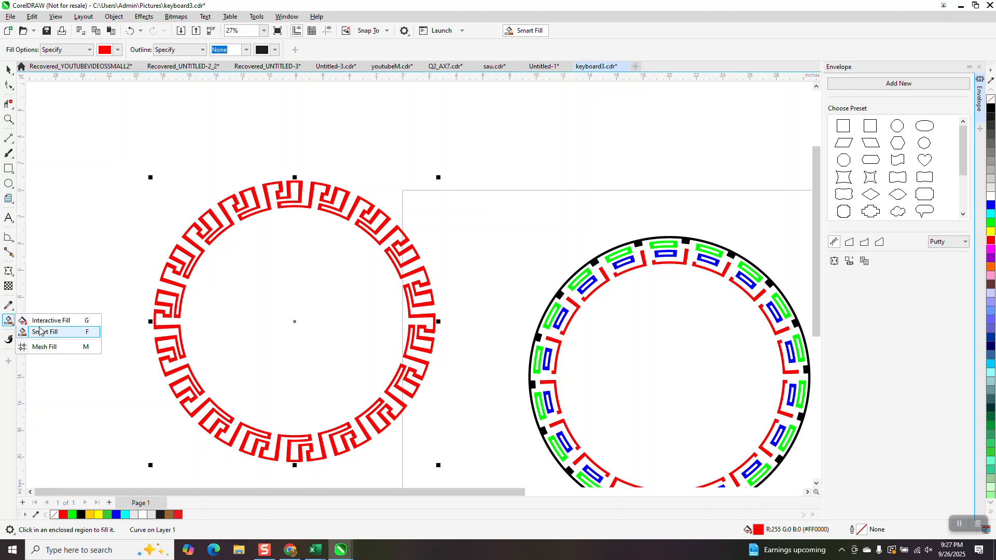
left_click(44, 319)
left_click_drag(155, 301, 430, 306)
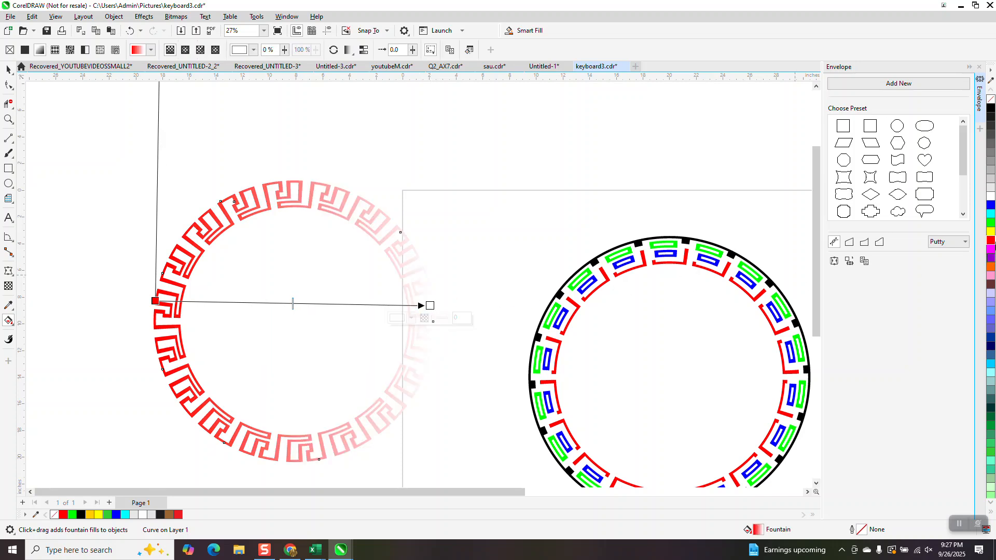
left_click_drag(991, 235, 431, 307)
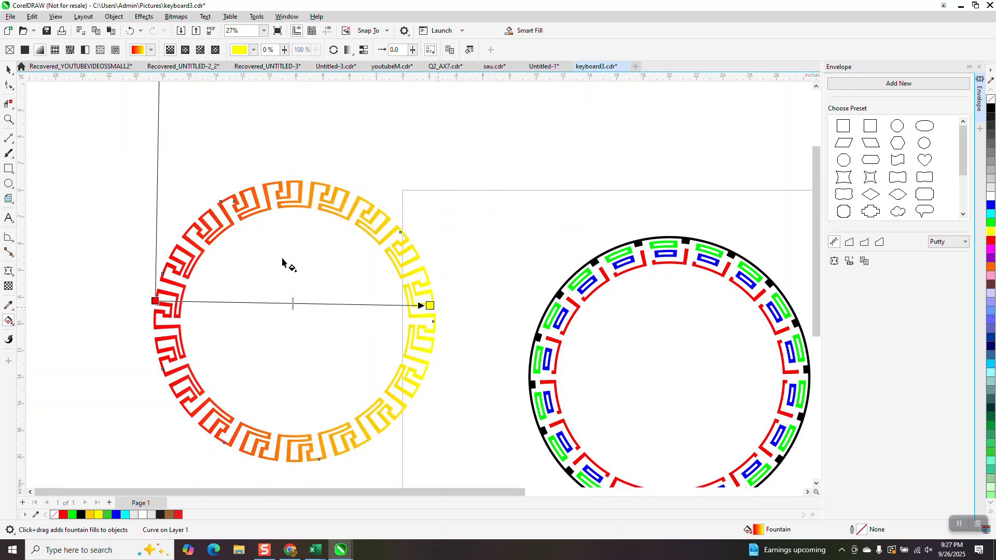
Draw a rectangle about 24.9 by 24.8 inches around the gradient Greek key ring and fill it with black
scroll(62, 192, "down", 1)
left_click(9, 169)
left_click_drag(110, 159, 361, 409)
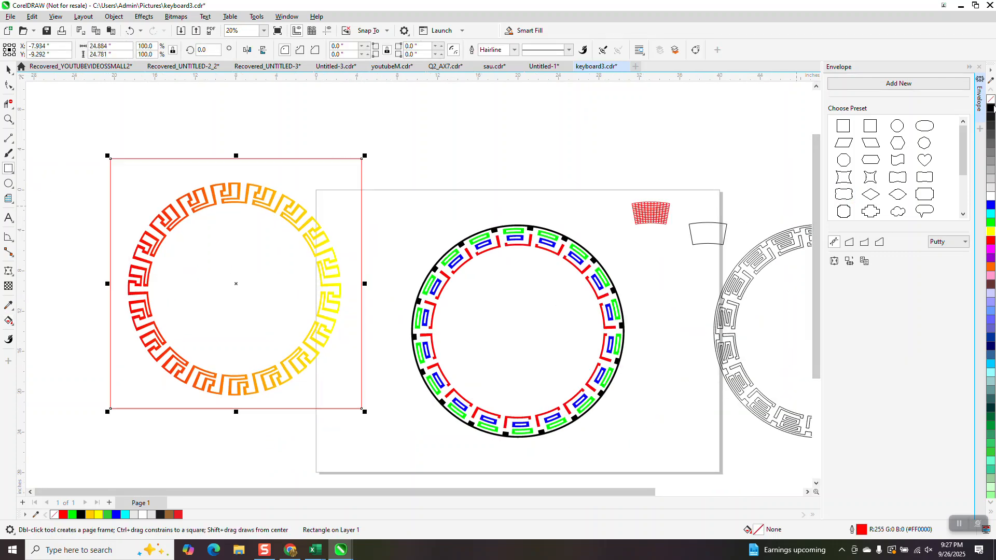
left_click(991, 108)
Send the black rectangle behind the gradient Greek key ring as its background
left_click(115, 17)
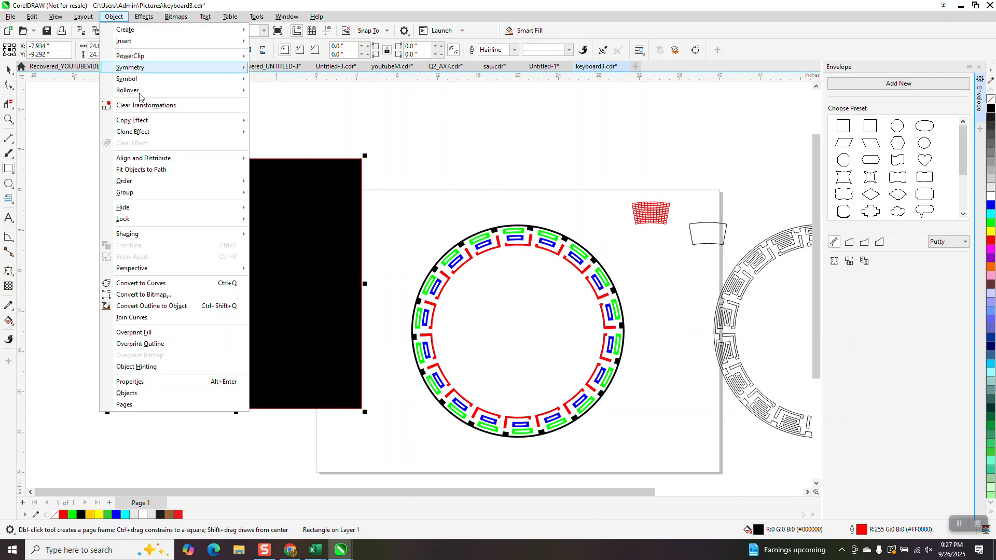
mouse_move(191, 199)
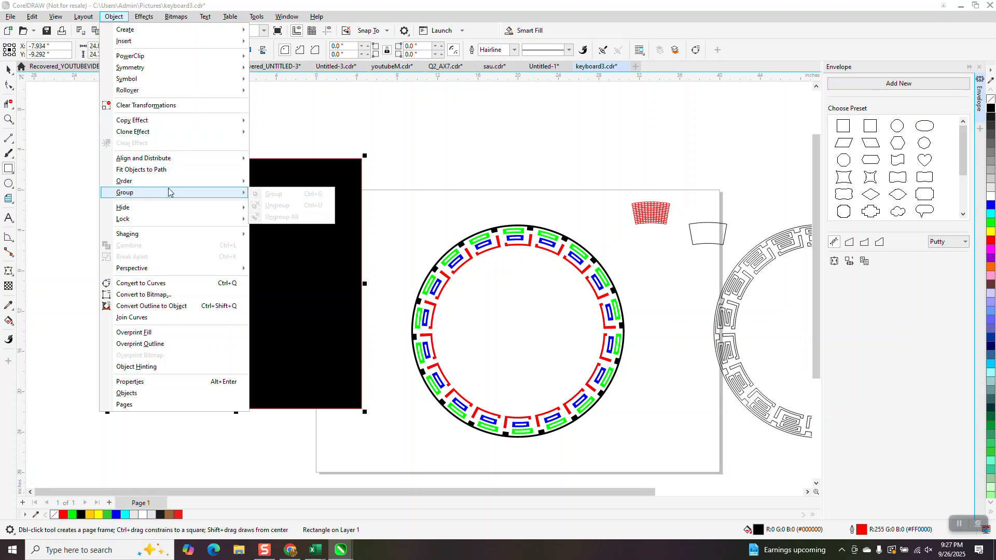
mouse_move(228, 182)
left_click(267, 197)
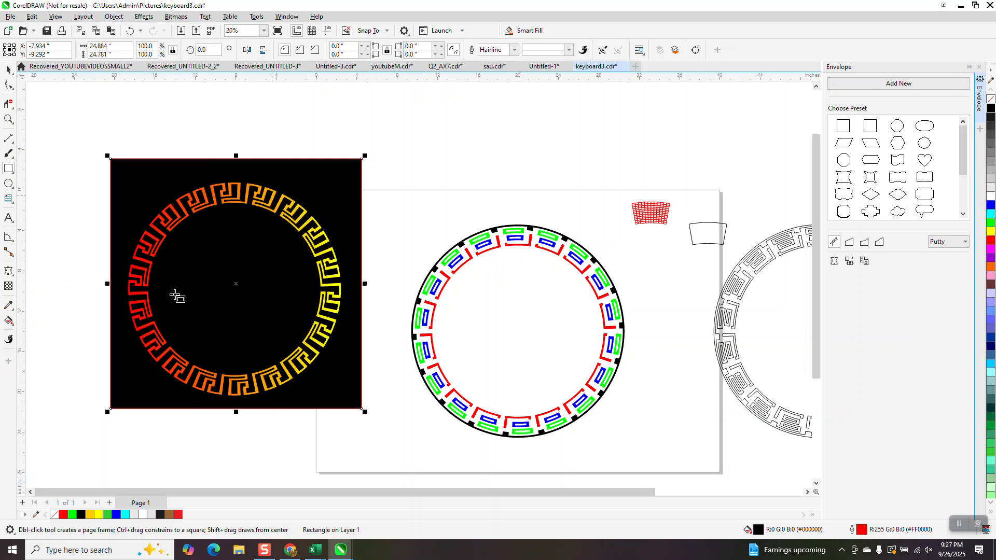
left_click(8, 70)
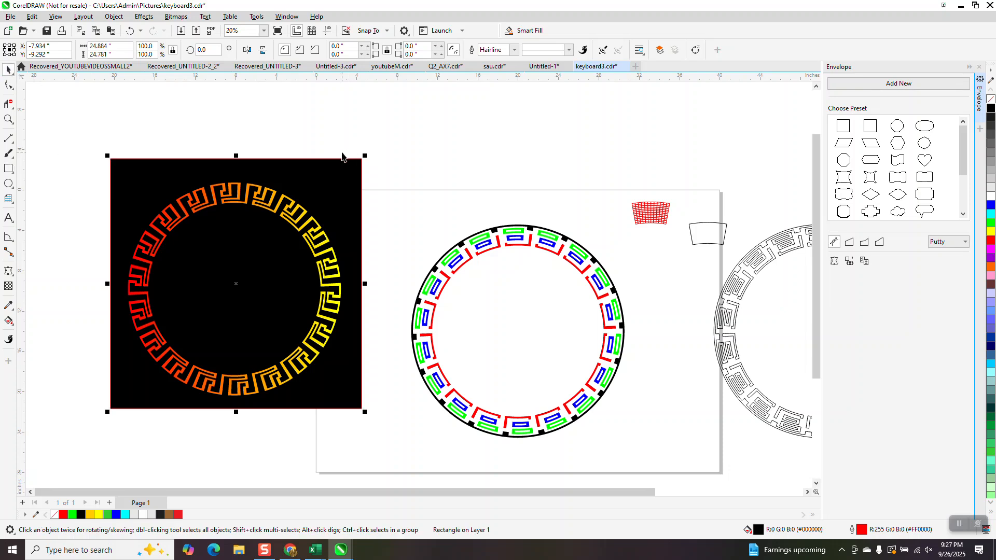